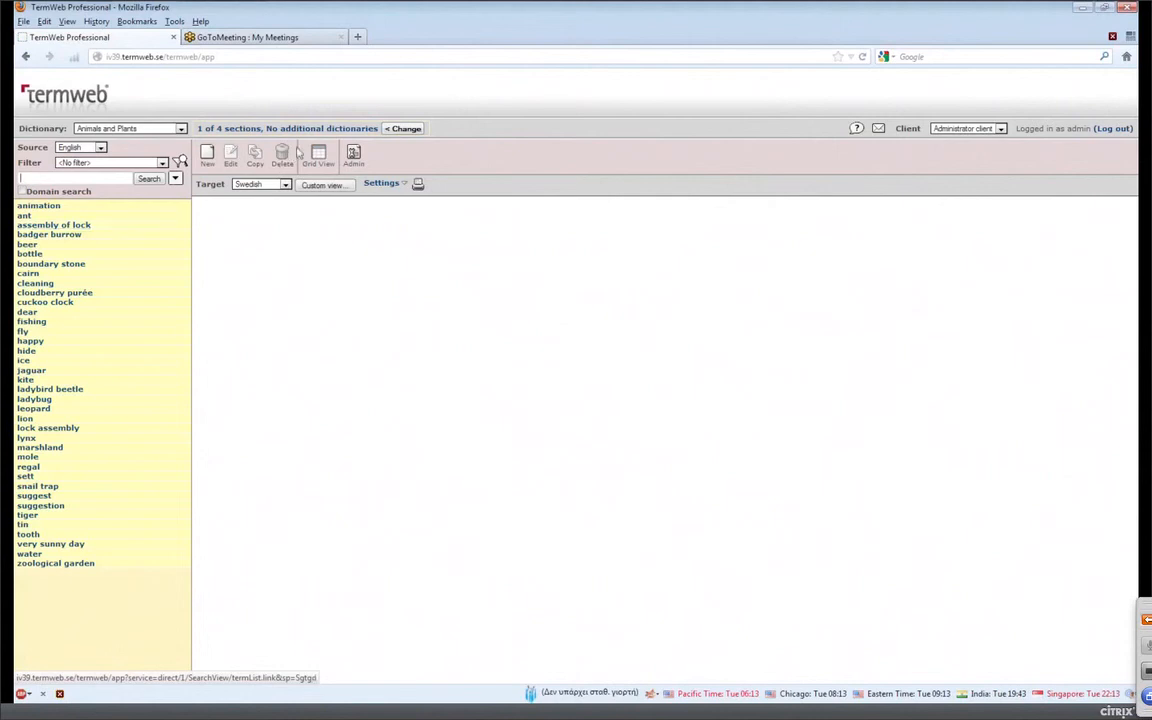
Include all sections of the Animals and Plants dictionary in the search selection.
click(262, 129)
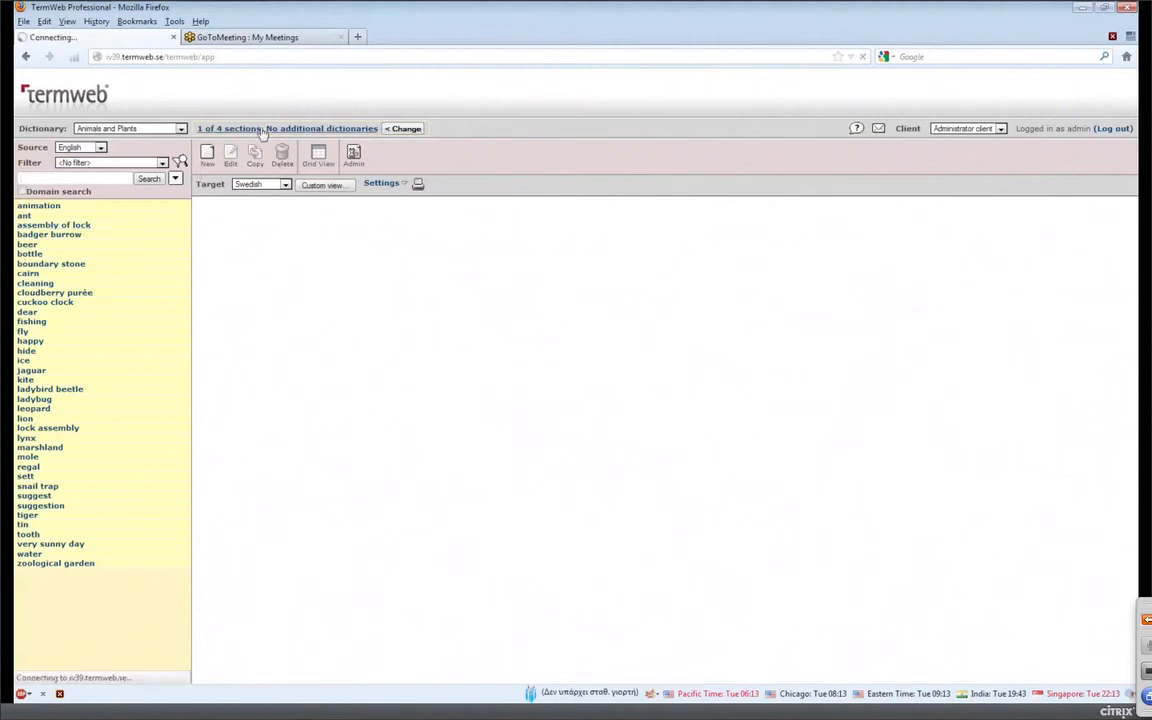
click(277, 249)
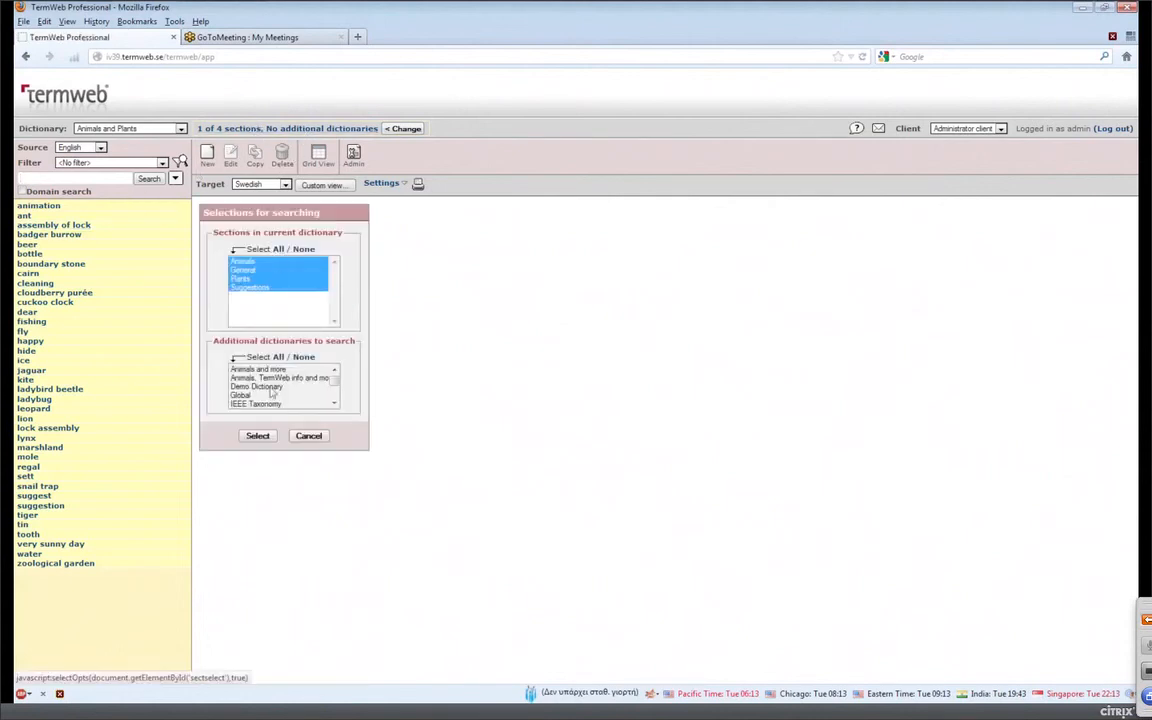
click(247, 434)
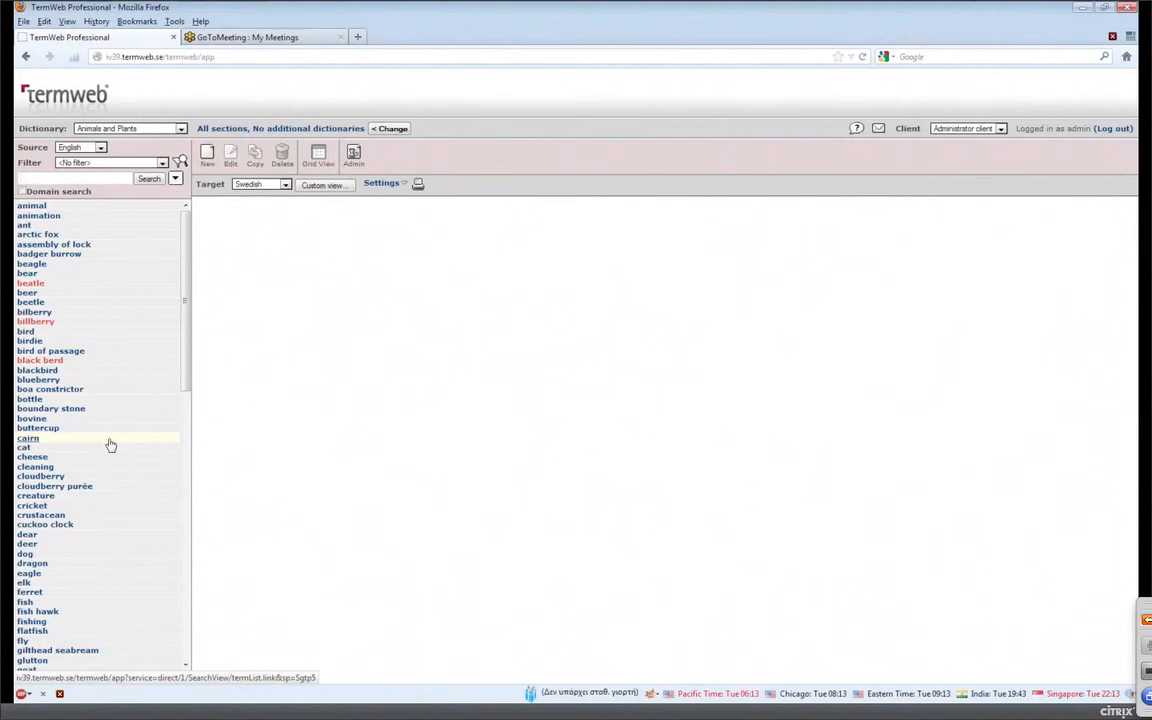
Restrict the search selection to the Suggestions section of the current dictionary.
click(283, 130)
click(262, 288)
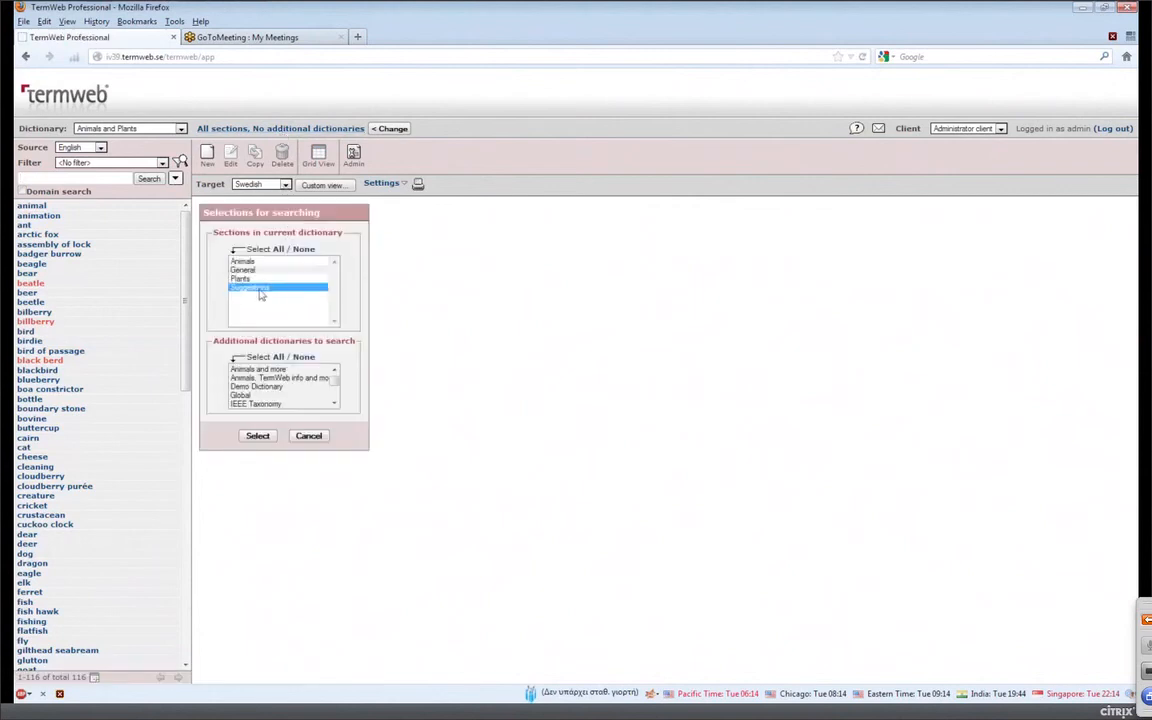
click(262, 436)
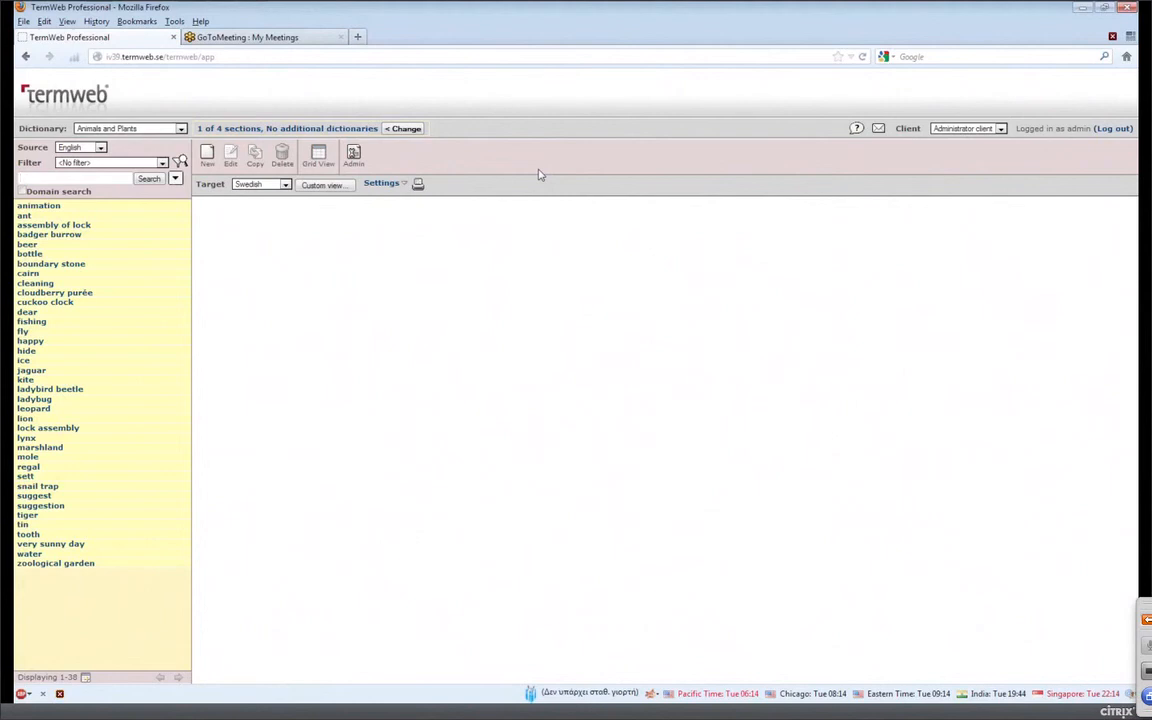
Filter the term list by Unprocessed English terms and open the badger burrow entry.
click(110, 160)
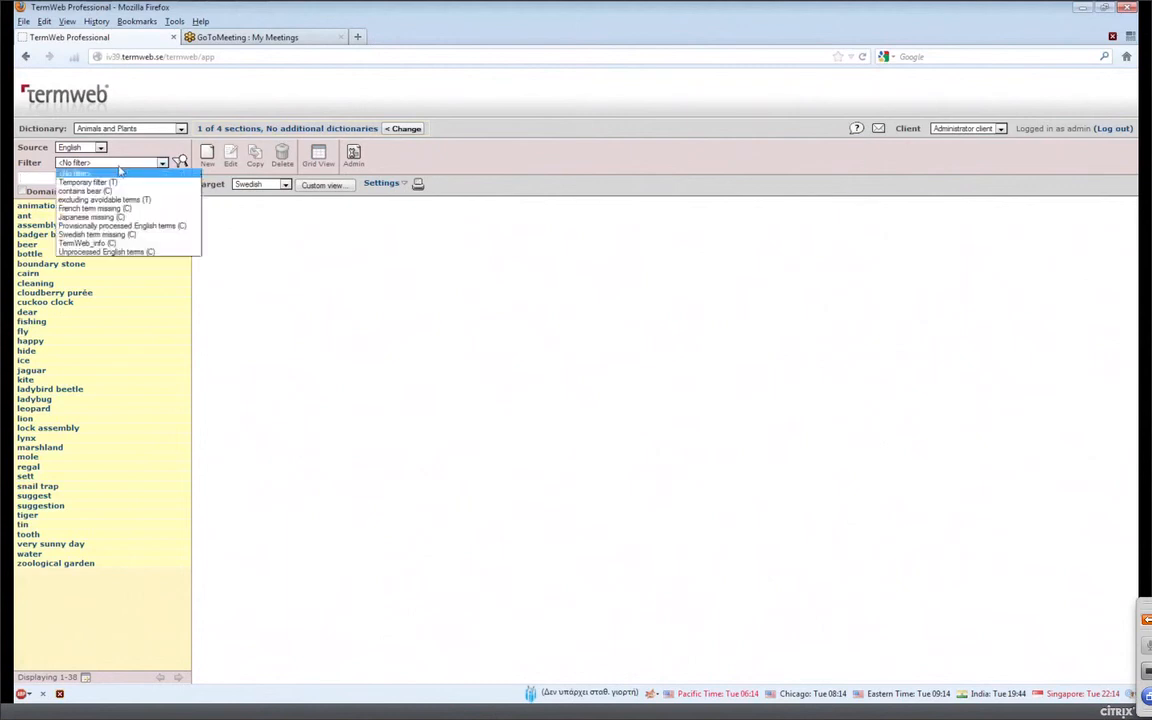
click(141, 251)
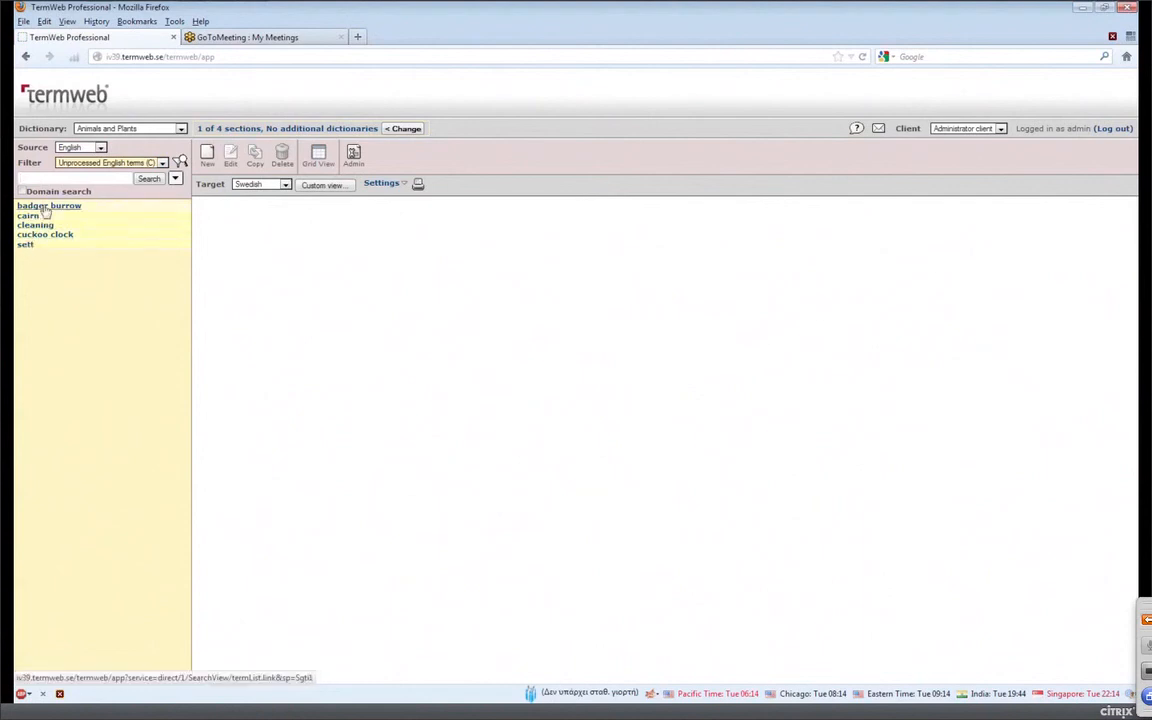
click(45, 207)
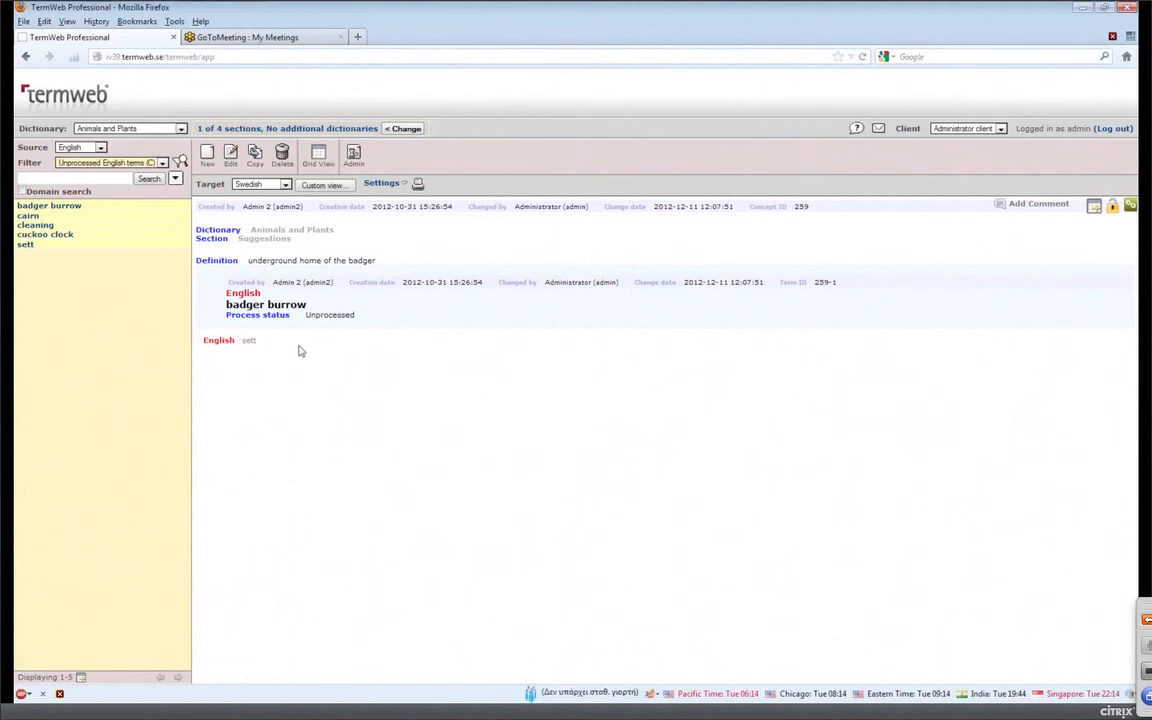
Open the filtered term list in Grid View and widen its window to show more columns.
click(81, 679)
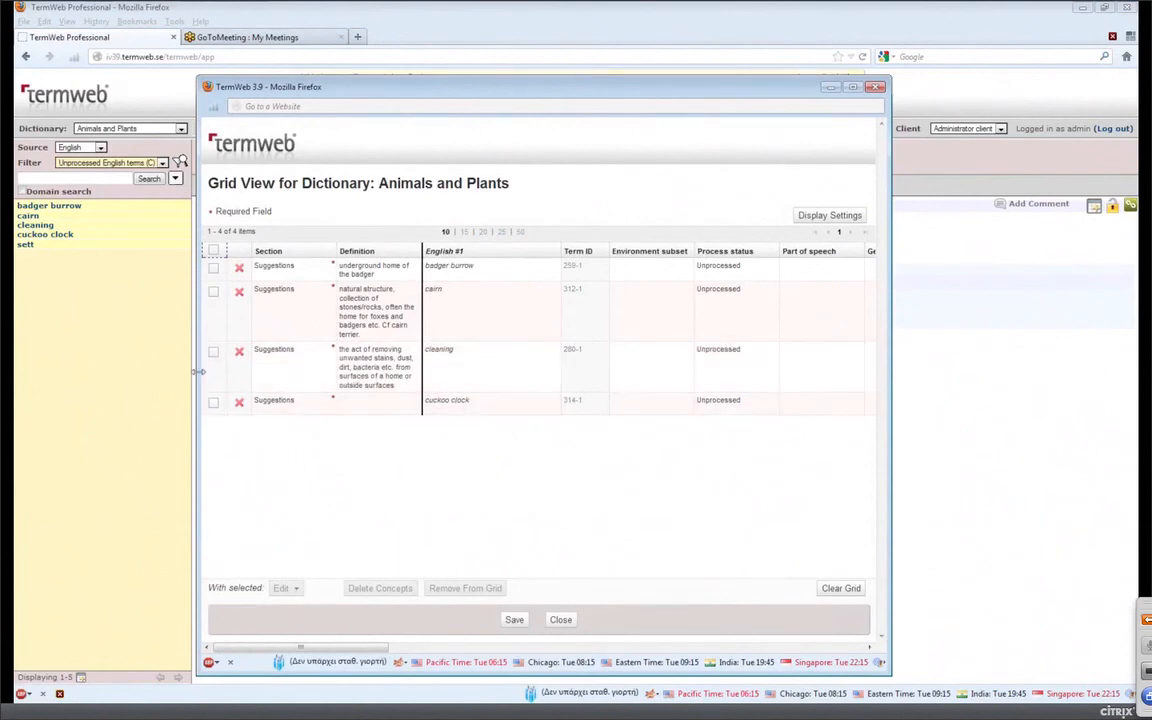
drag(197, 371, 53, 371)
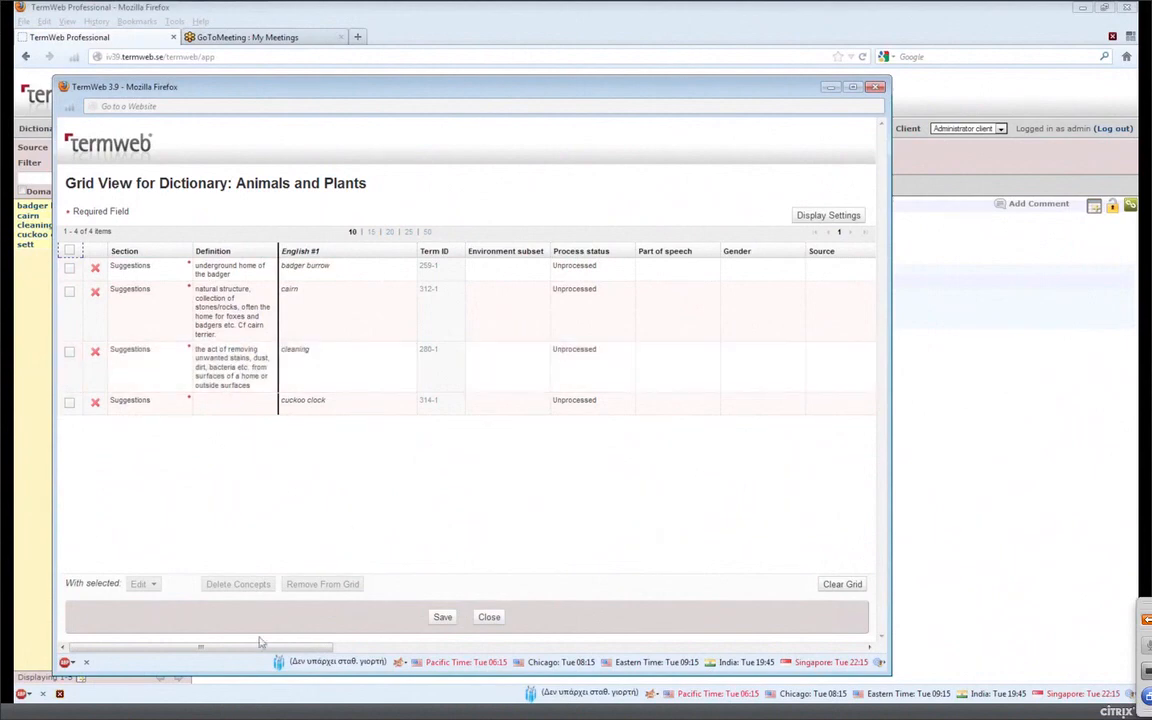
mouse_move(248, 654)
mouse_down()
mouse_move(283, 654)
mouse_move(249, 654)
mouse_up()
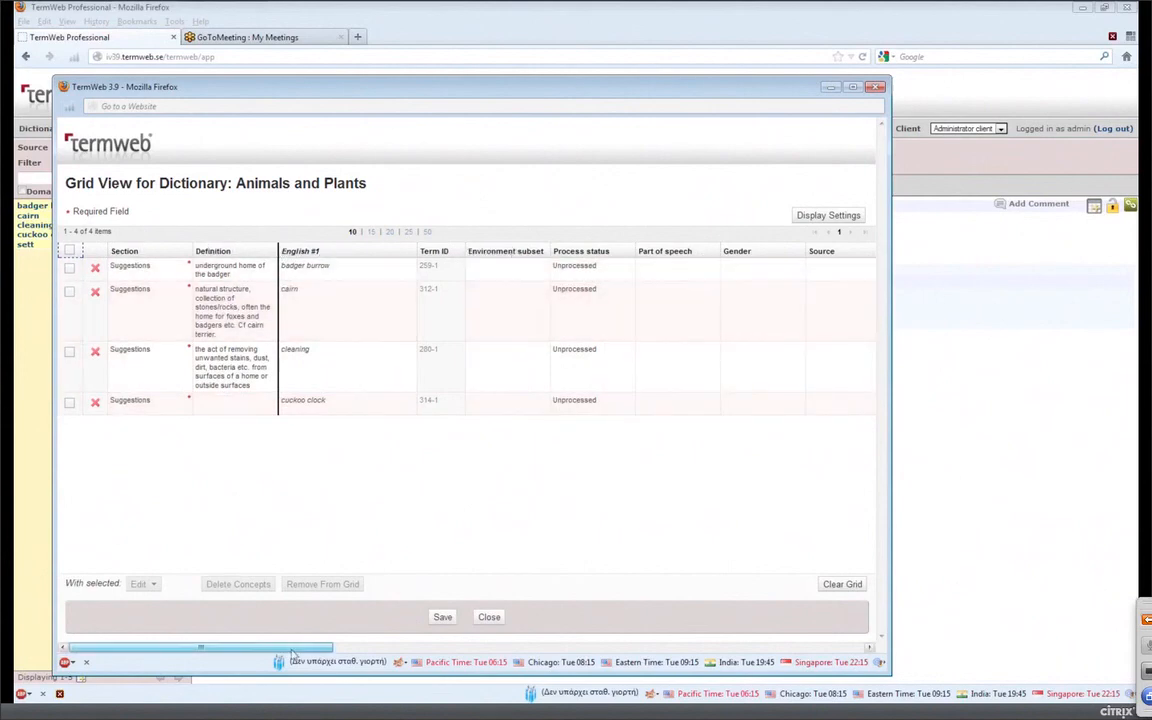
drag(297, 648, 200, 610)
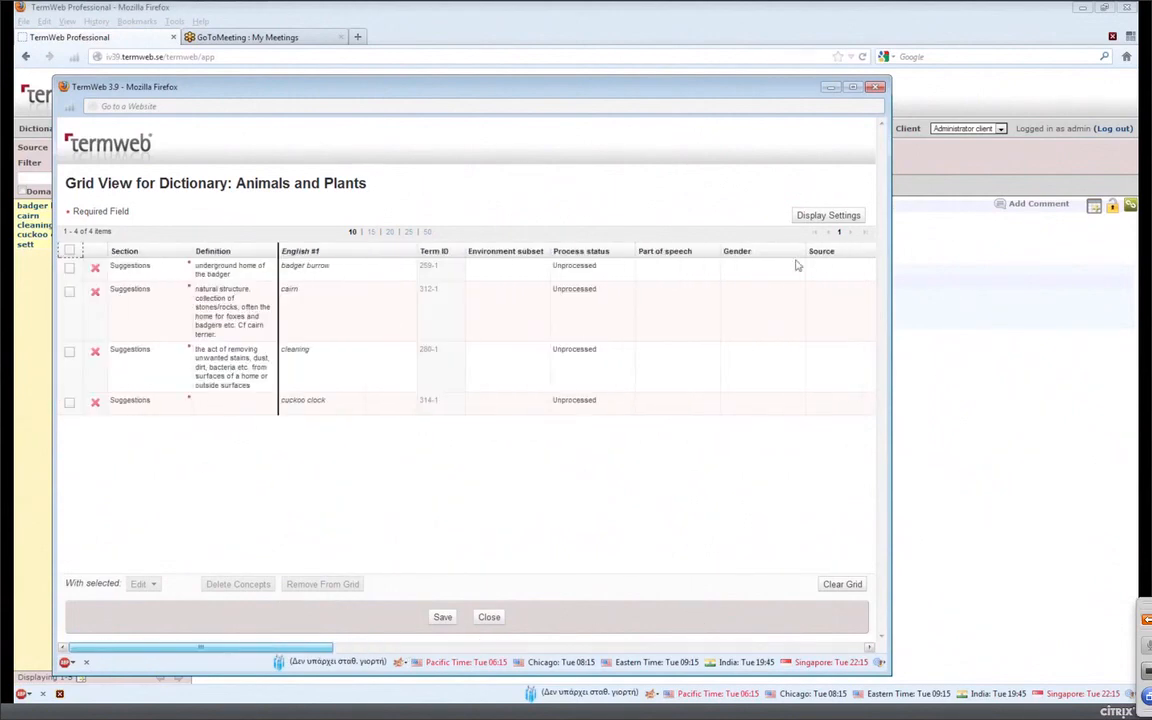
Review the displayed concept fields and languages in the grid's Display Settings, leaving the dialog without applying anything.
click(827, 215)
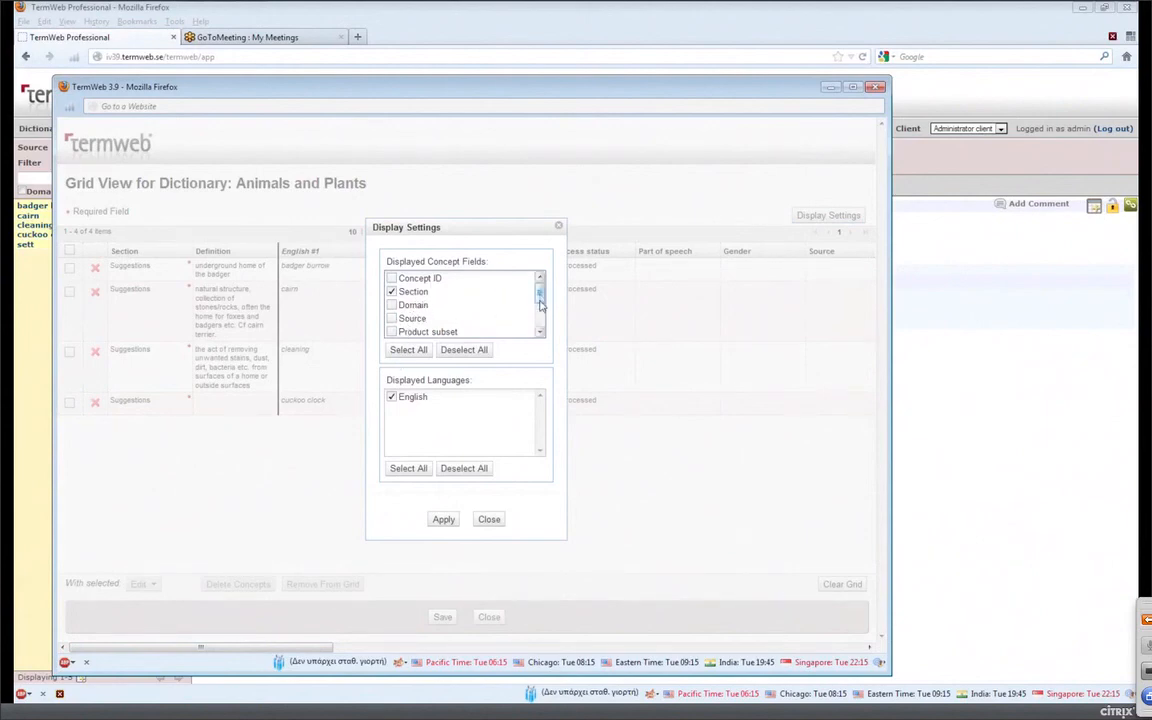
scroll(540, 312, down, 1)
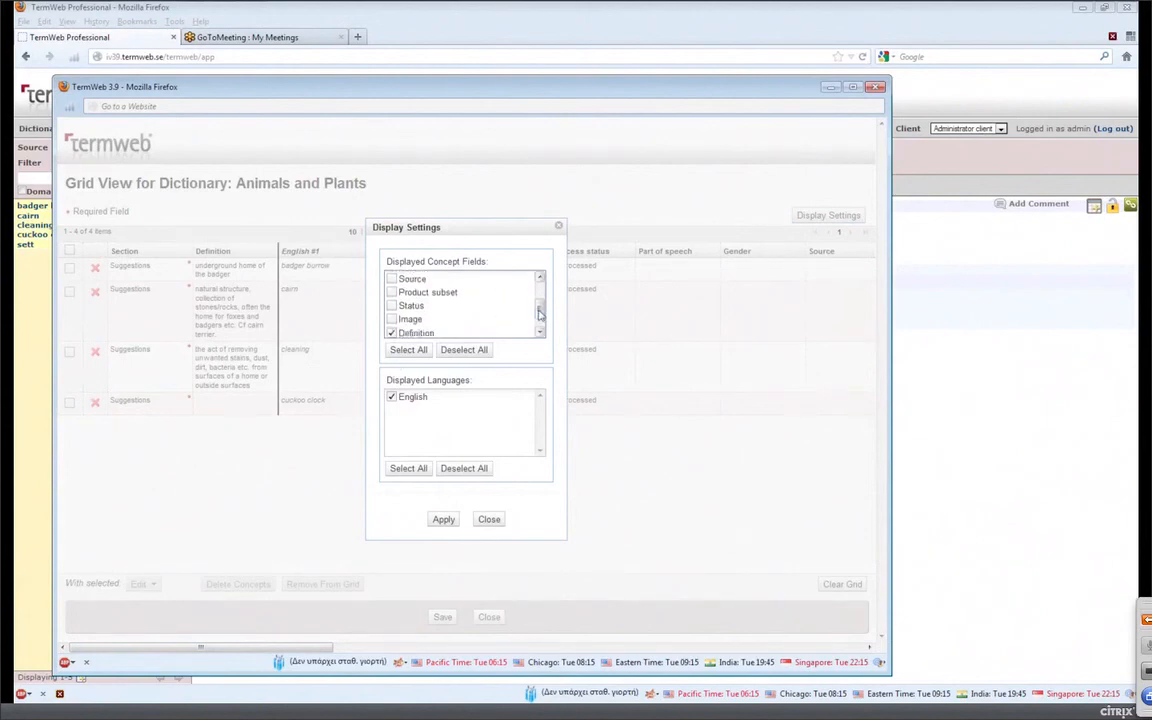
click(489, 520)
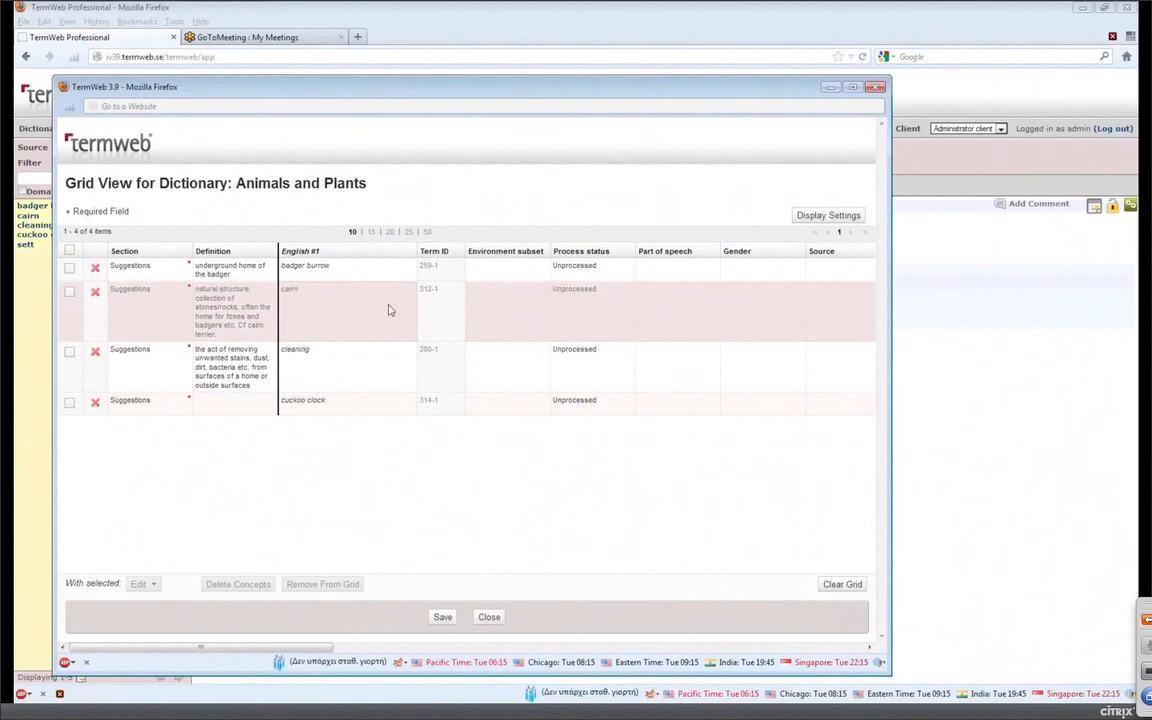
Set the process status of badger burrow to Provisionally processed directly in the grid.
click(615, 268)
click(627, 267)
click(600, 293)
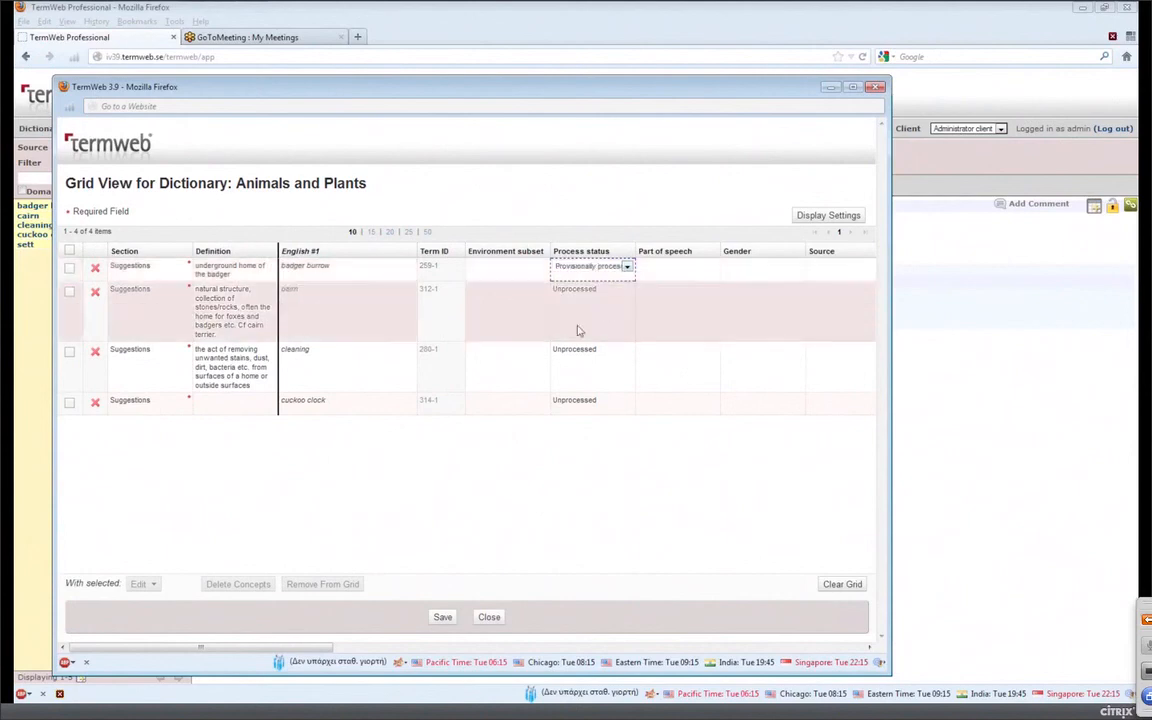
click(595, 310)
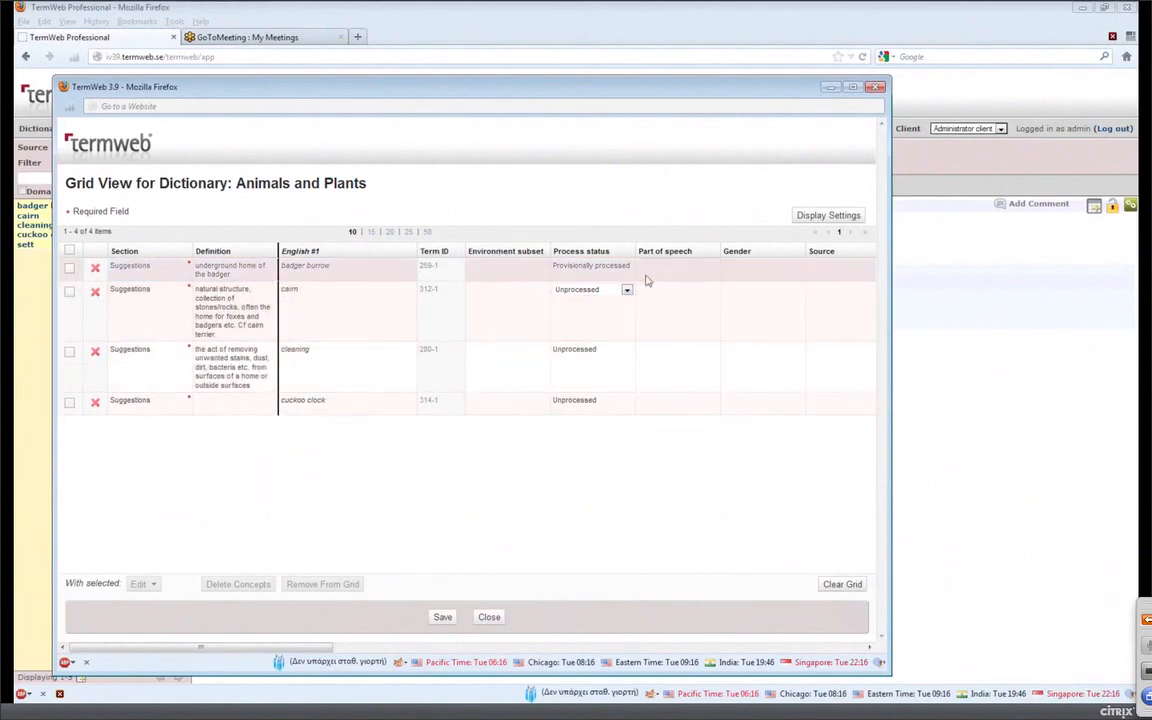
click(338, 281)
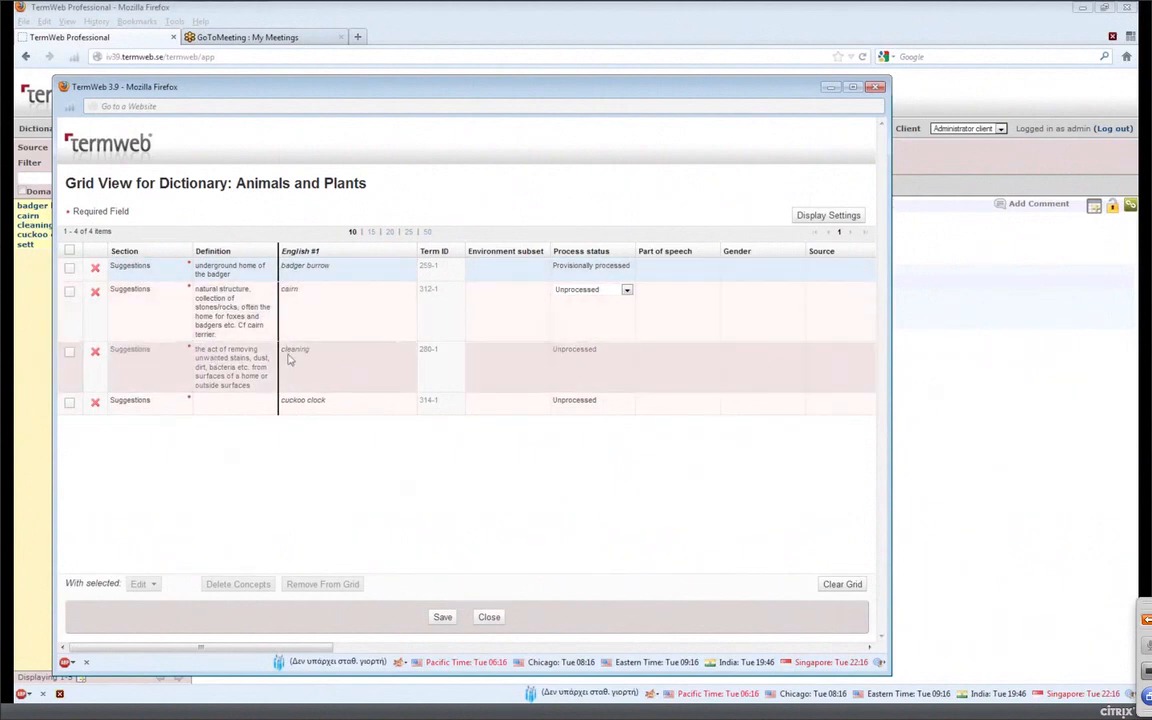
Select all concepts in the grid and clear the selection again.
click(69, 354)
click(69, 402)
click(69, 252)
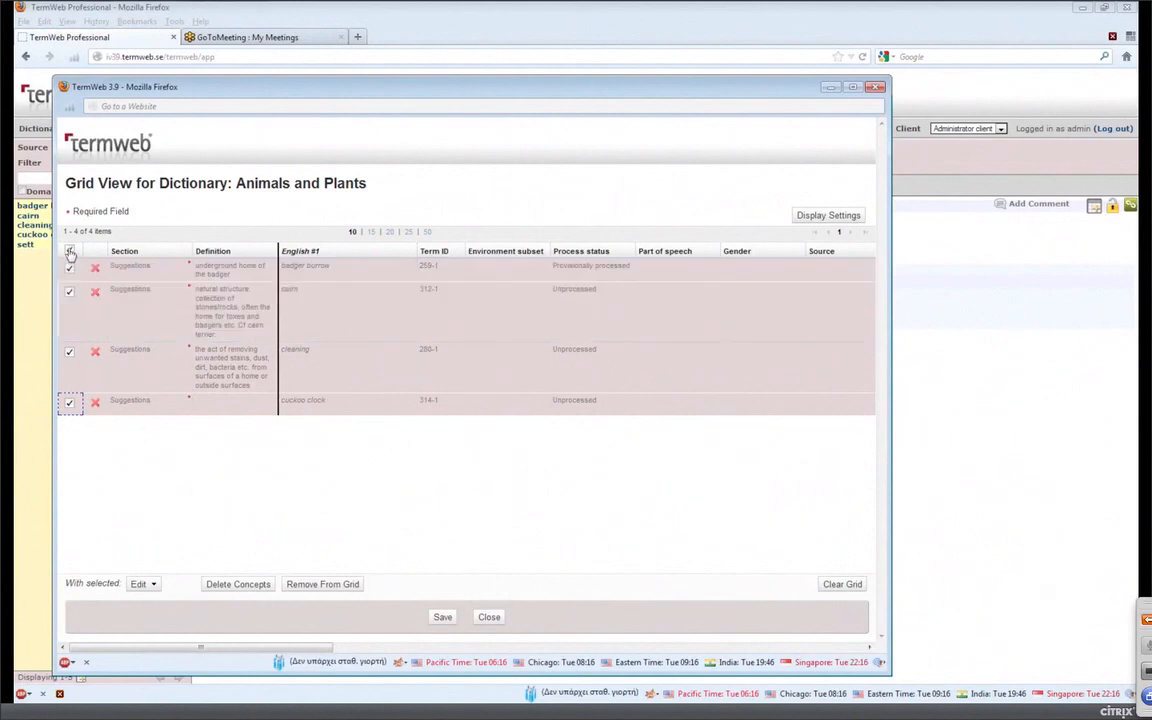
click(69, 252)
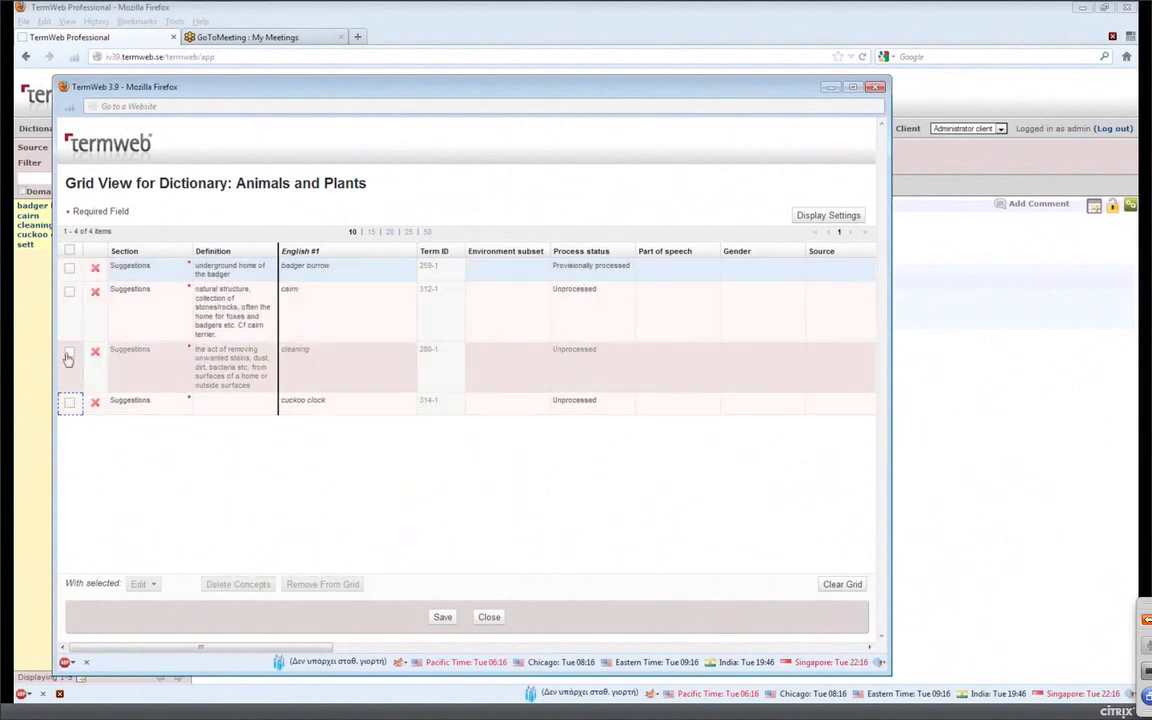
Select the cleaning and cuckoo clock concepts and bulk-update their English #1 process status to Provisionally processed.
click(69, 352)
click(70, 403)
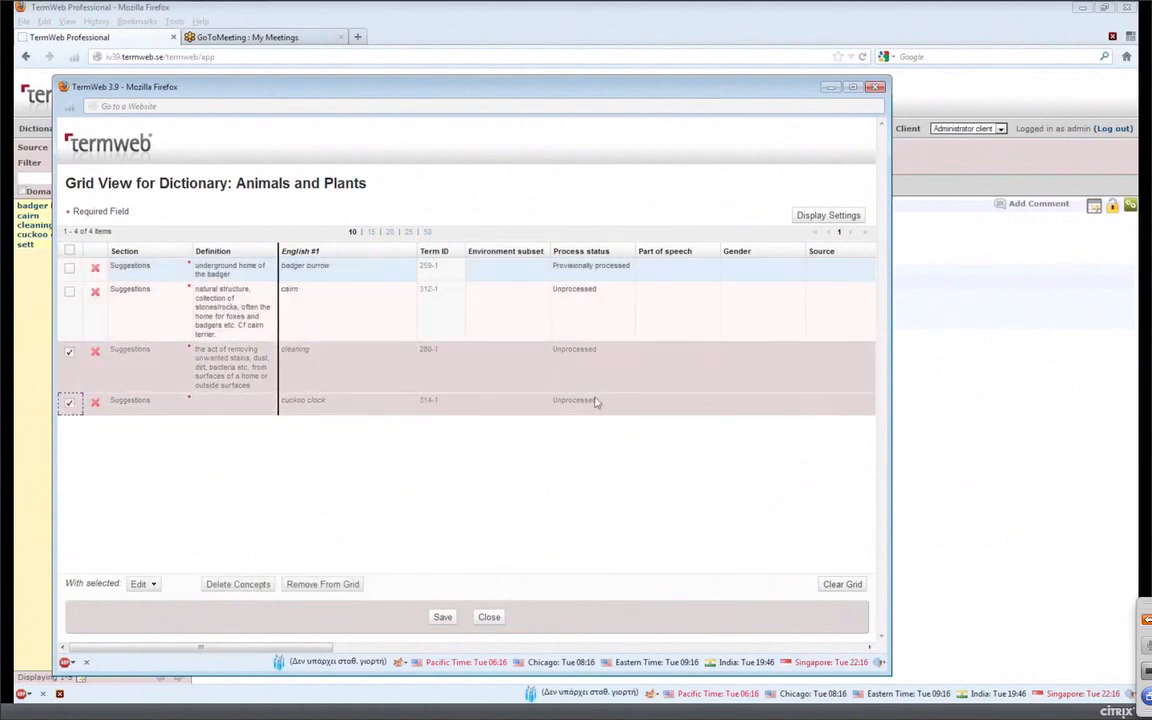
click(150, 585)
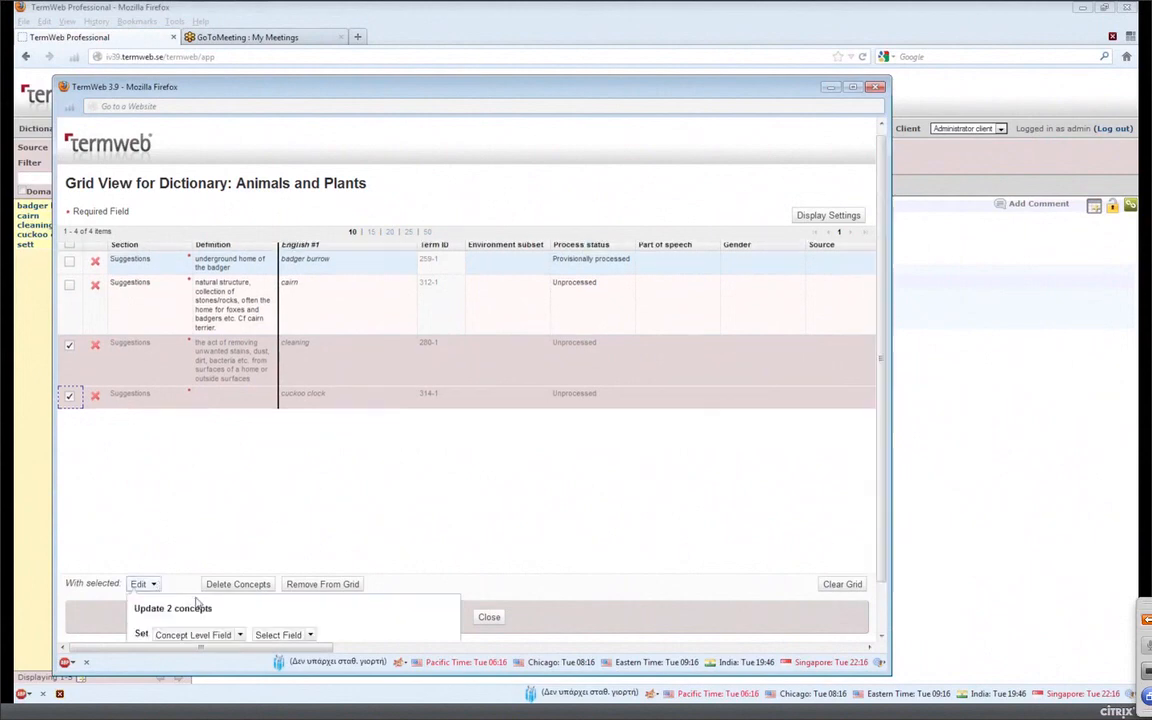
click(238, 594)
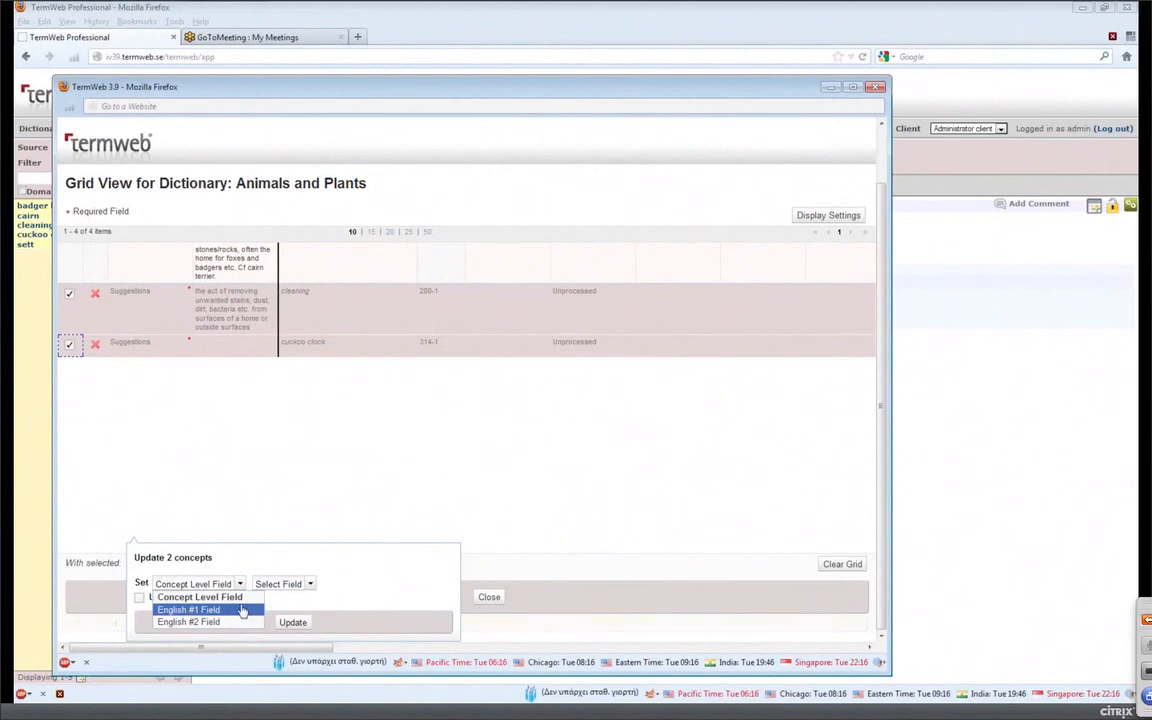
click(241, 610)
click(290, 586)
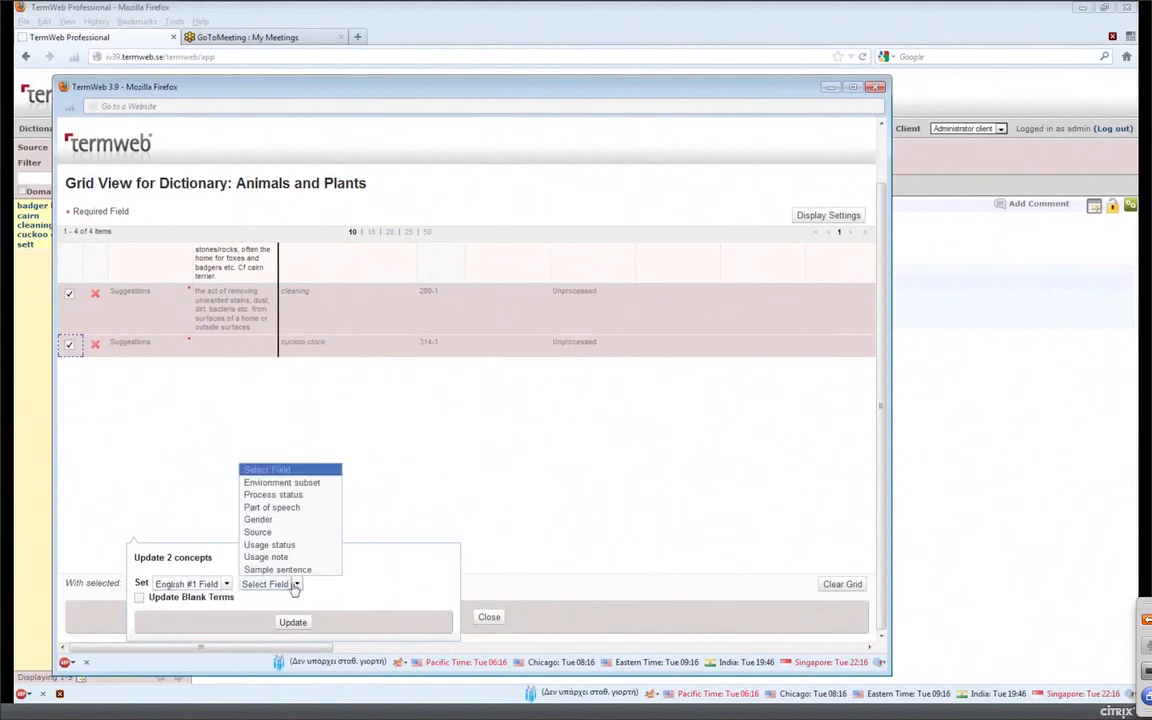
click(311, 497)
click(376, 586)
click(375, 554)
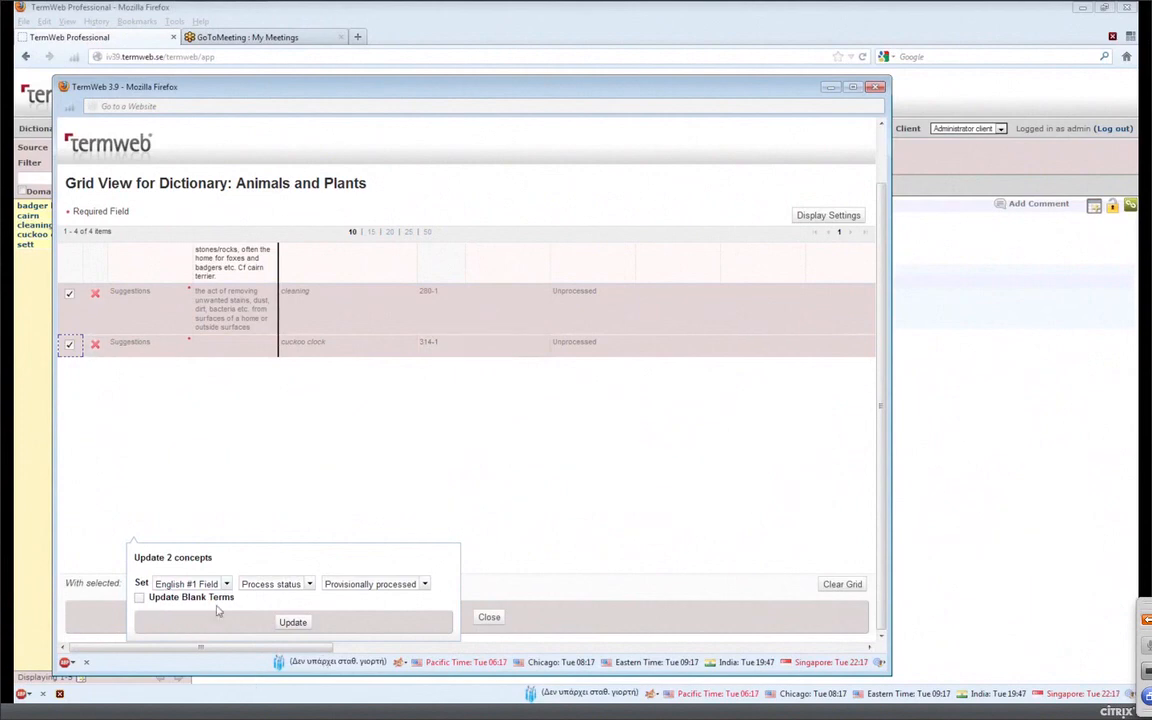
click(308, 630)
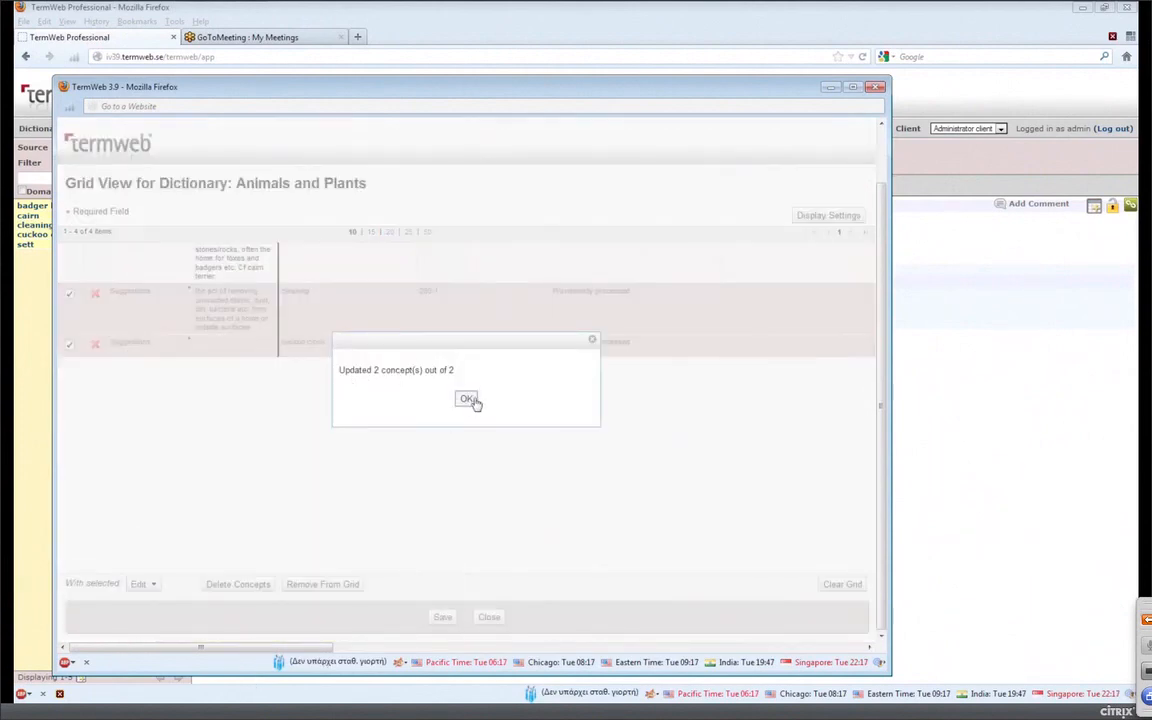
click(468, 400)
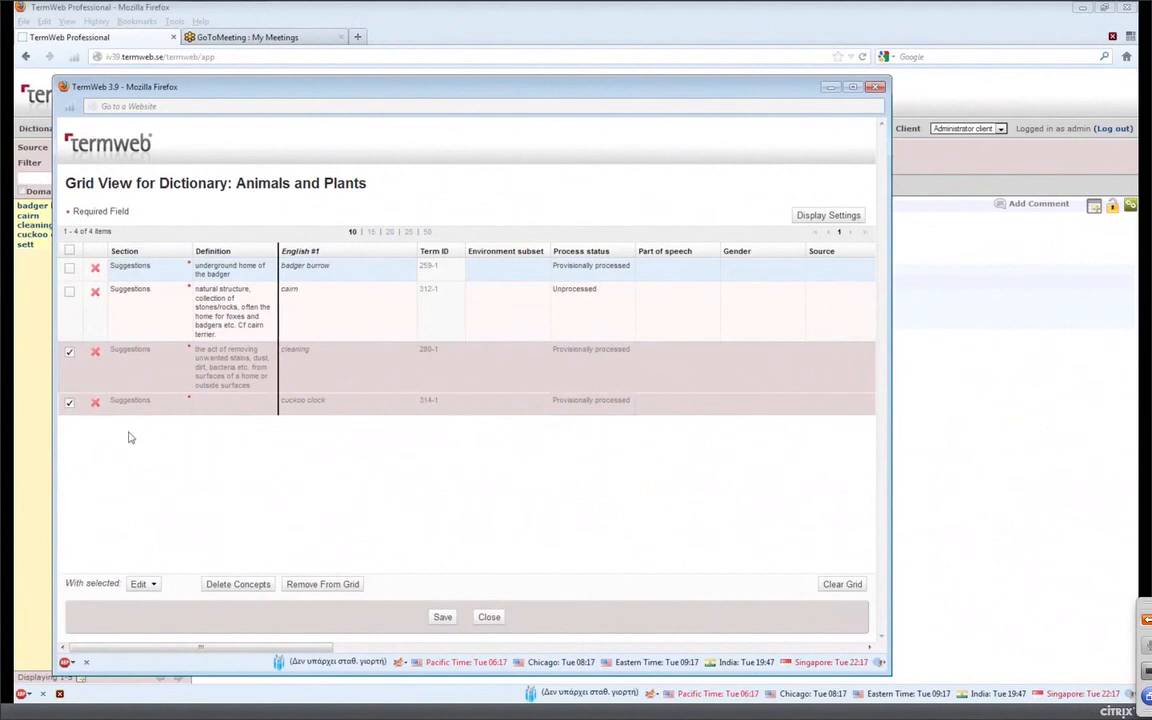
Save the edited concepts in the grid and dismiss the confirmation.
click(445, 615)
click(445, 618)
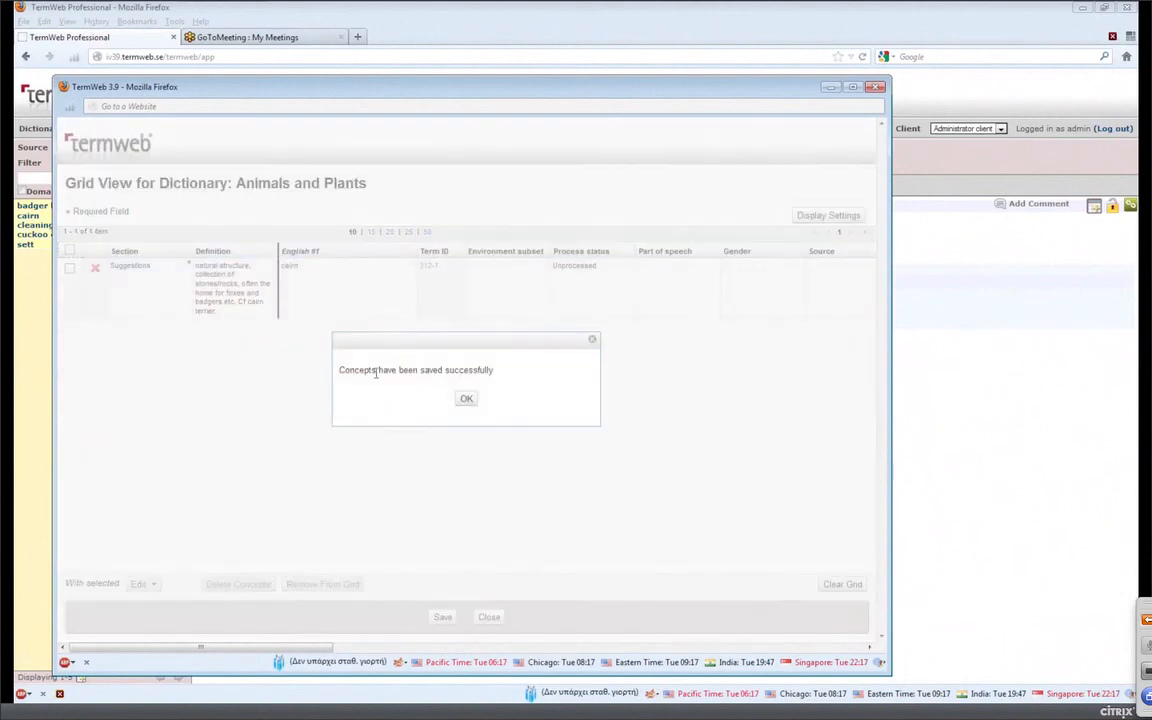
click(467, 401)
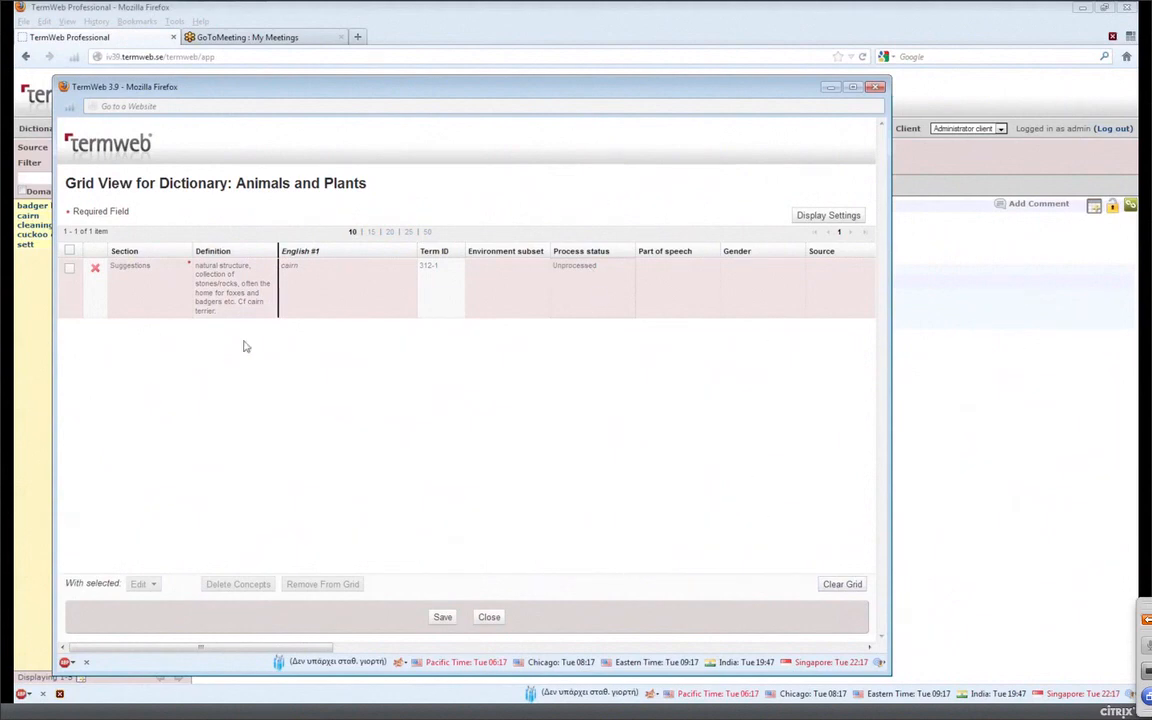
Clear all remaining drafts from the grid and close the Grid View window.
click(852, 586)
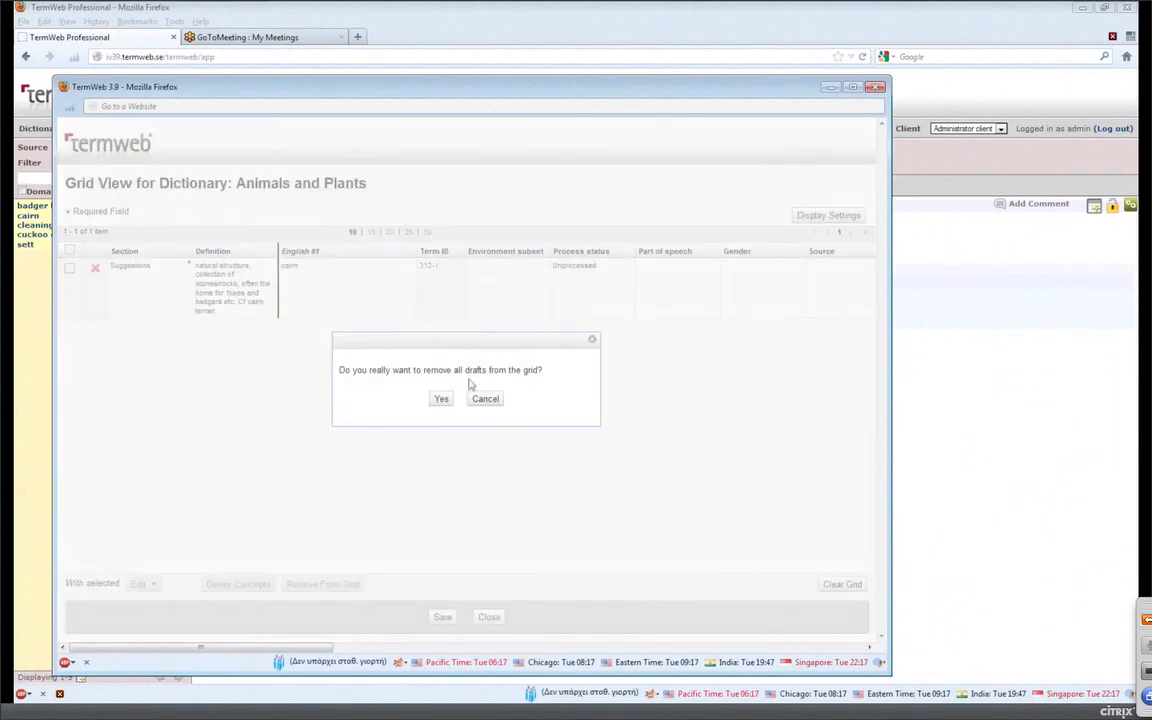
click(441, 399)
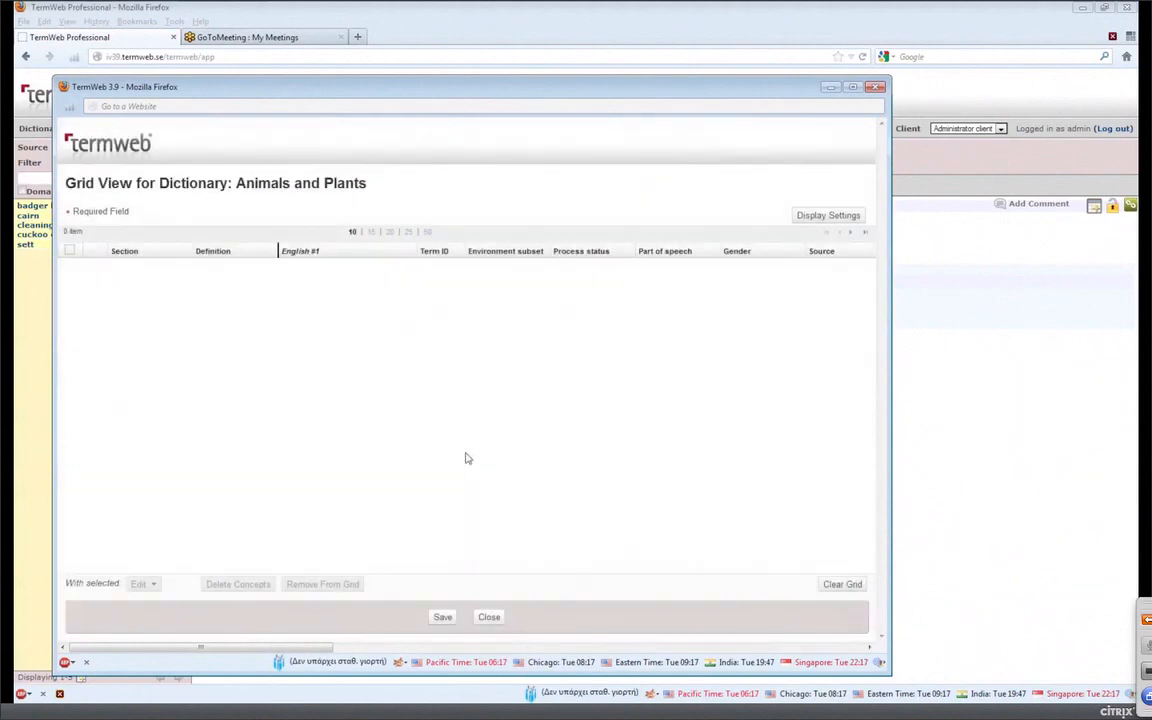
click(489, 617)
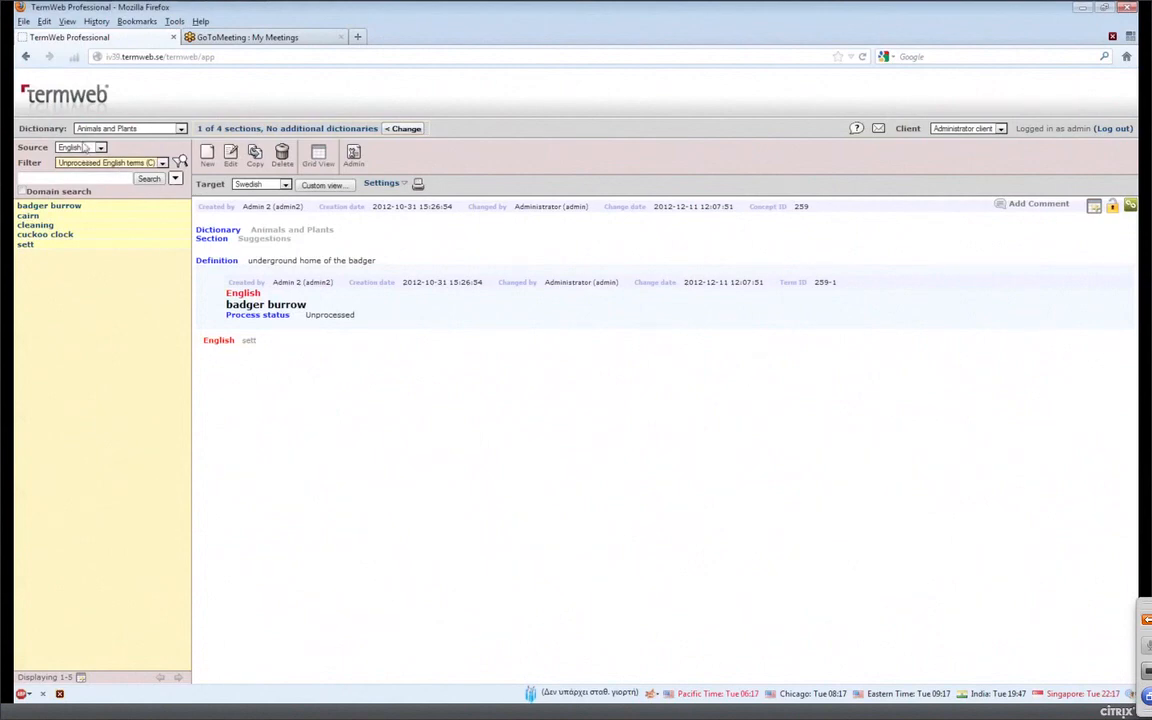
Refresh the term list by switching the source language to Swedish and back to English, and open the cairn entry.
click(86, 147)
click(86, 159)
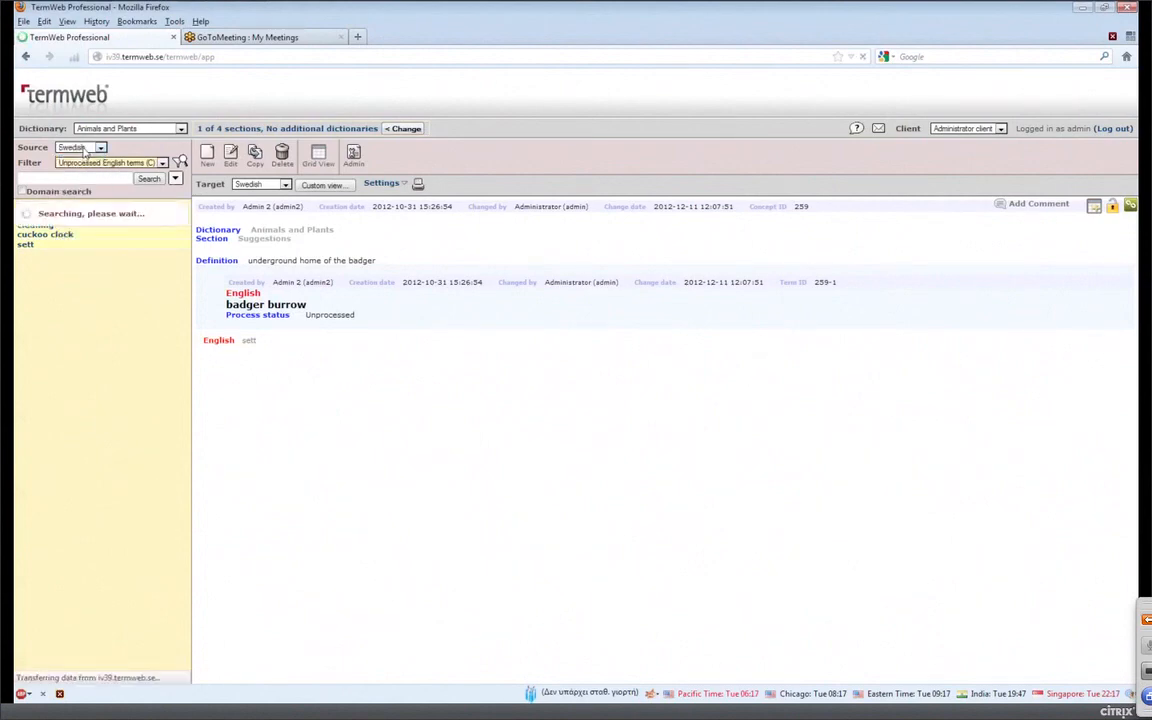
click(86, 148)
click(88, 166)
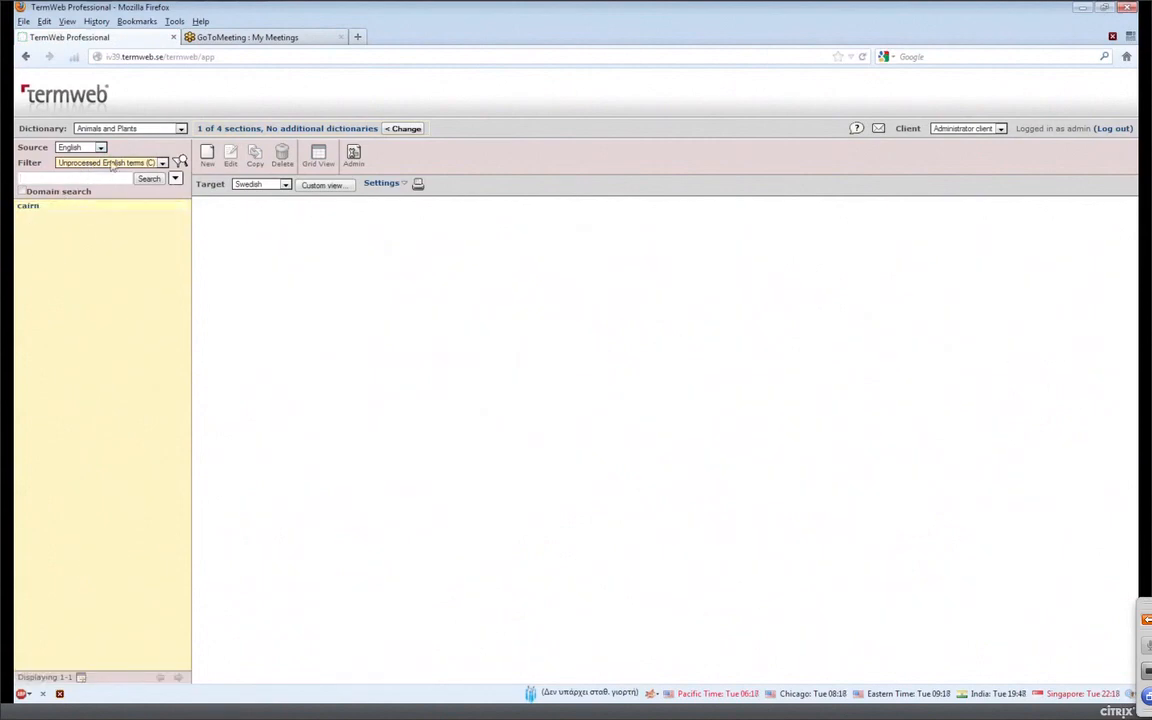
click(26, 206)
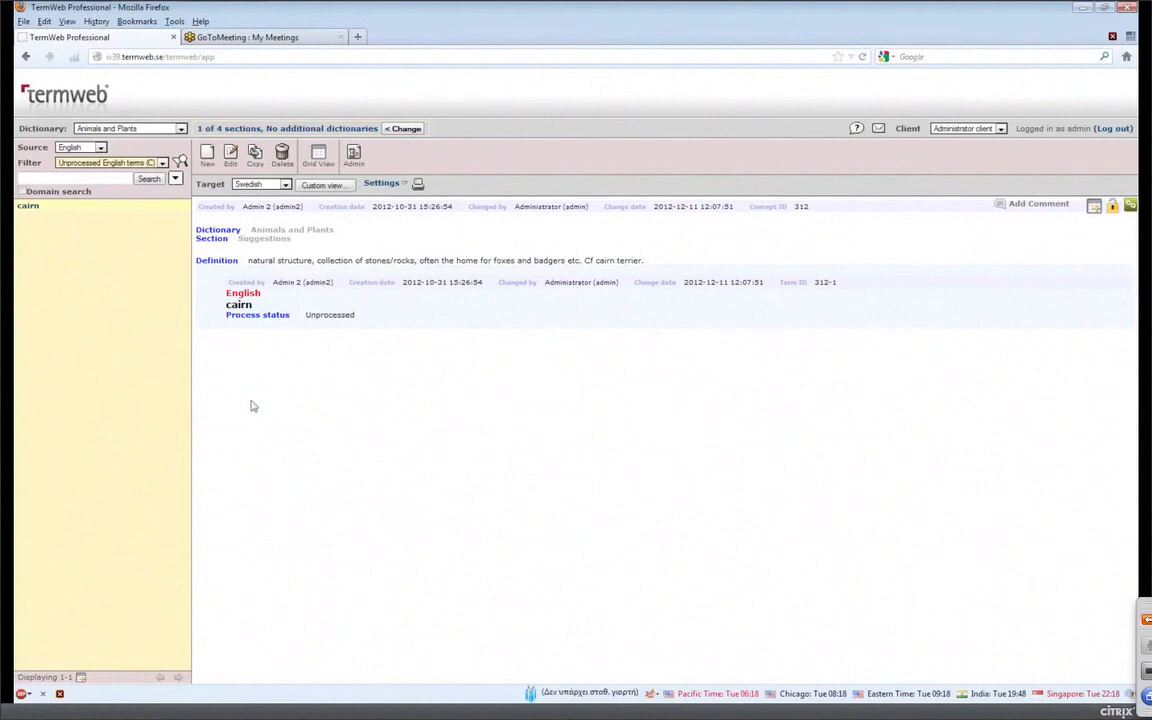
Remove the term filter and include all sections of the Animals and Plants dictionary in the search.
click(110, 162)
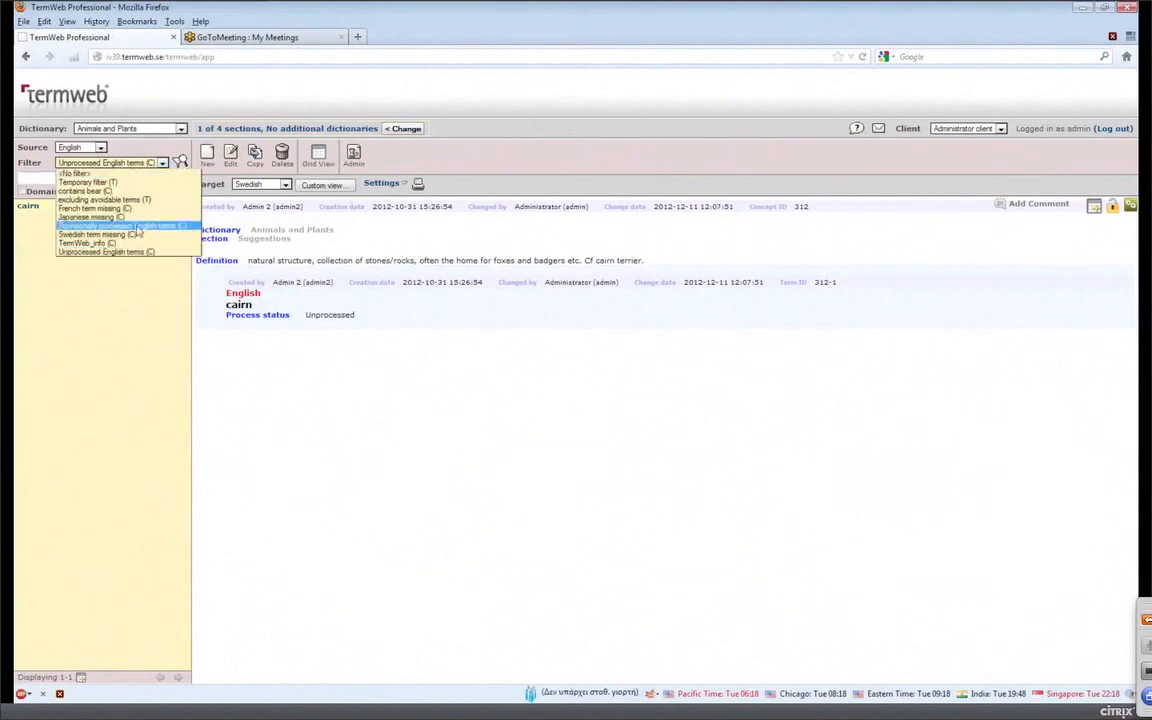
click(101, 174)
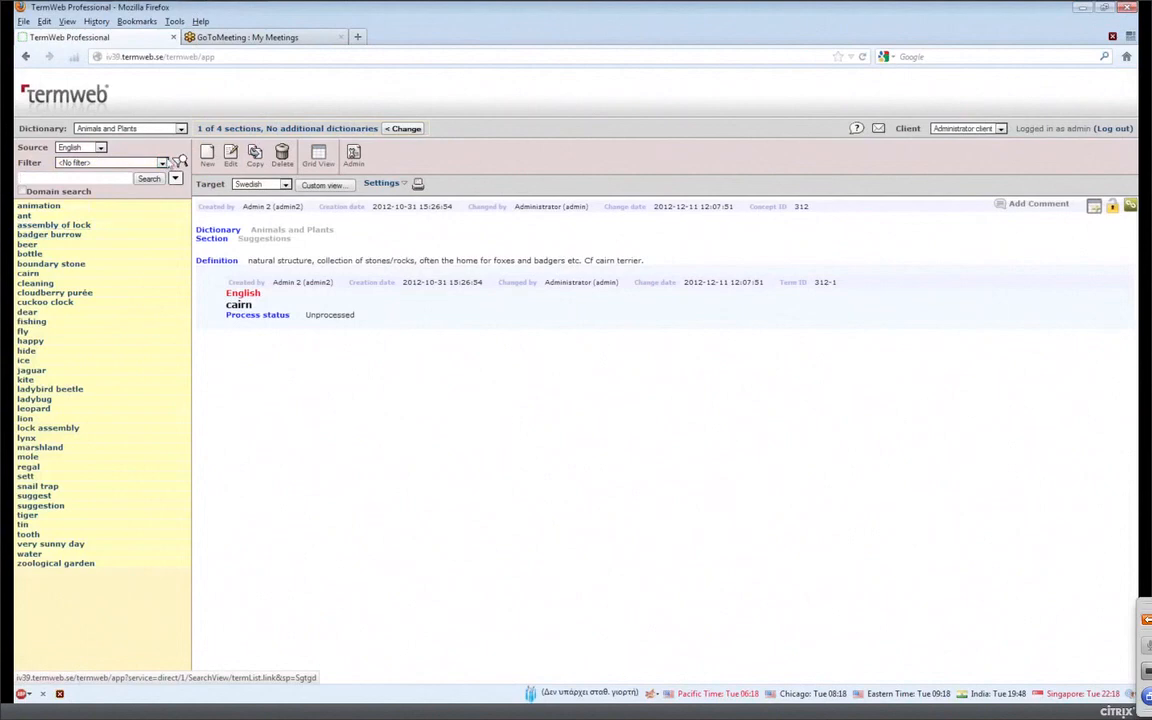
click(248, 130)
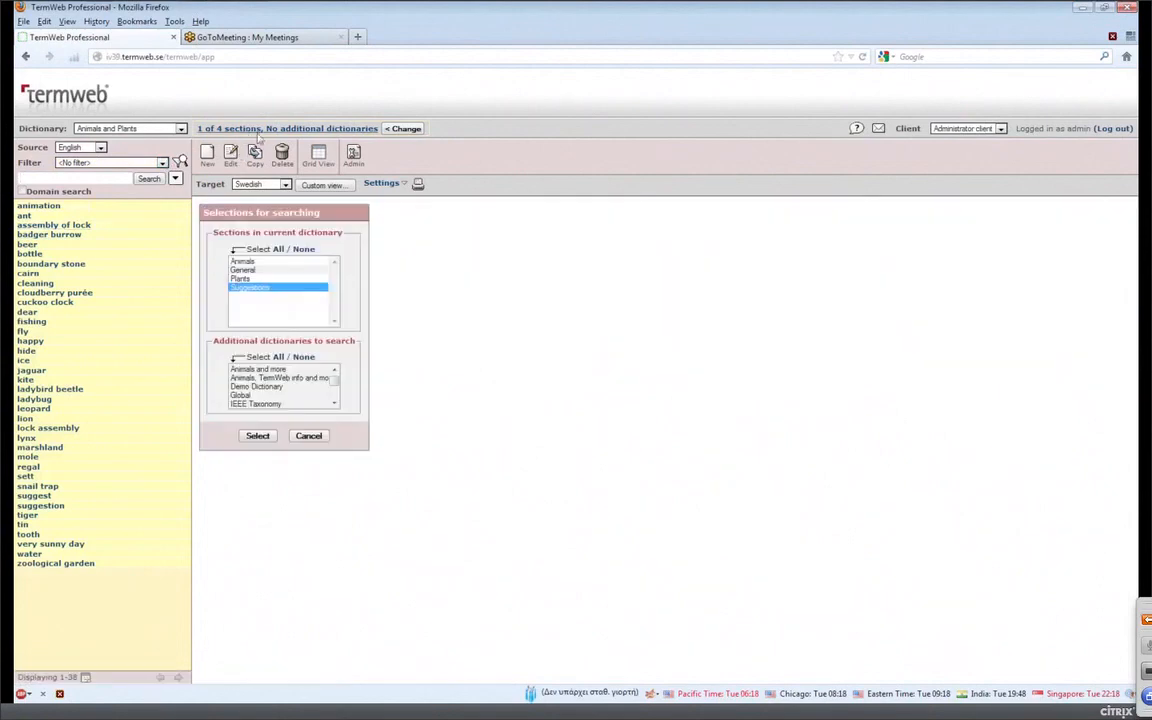
click(278, 250)
click(257, 437)
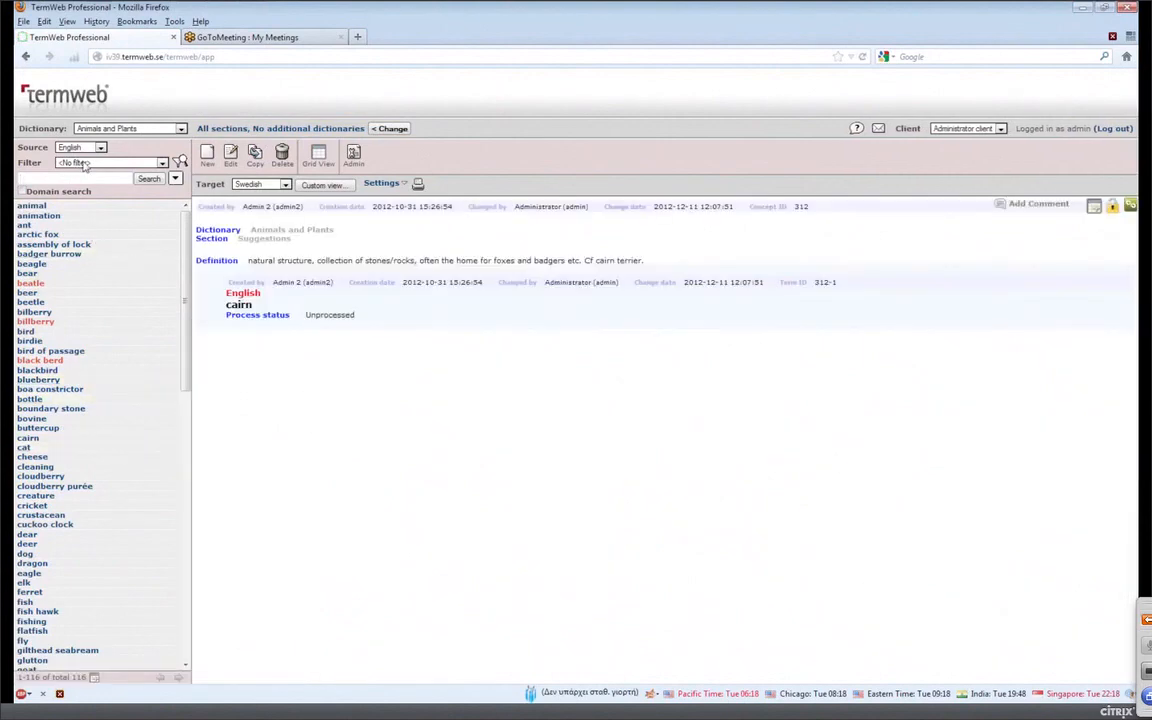
Filter the term list to concepts with the Swedish term missing and look through the list.
click(86, 163)
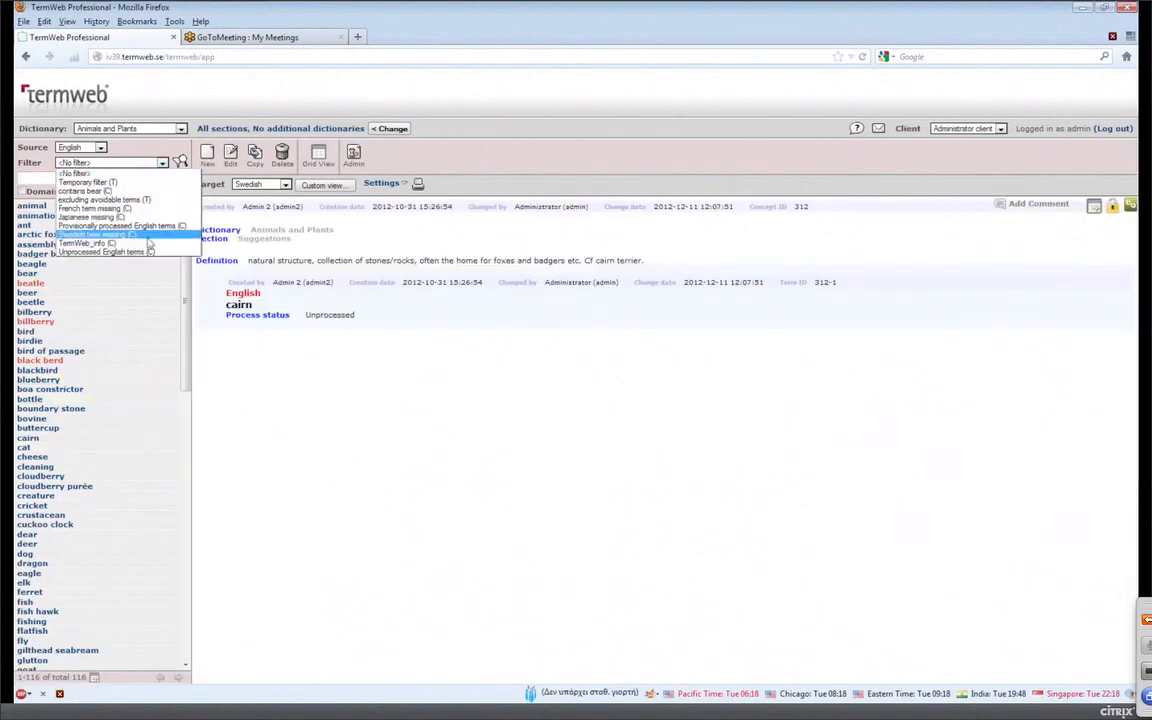
click(80, 235)
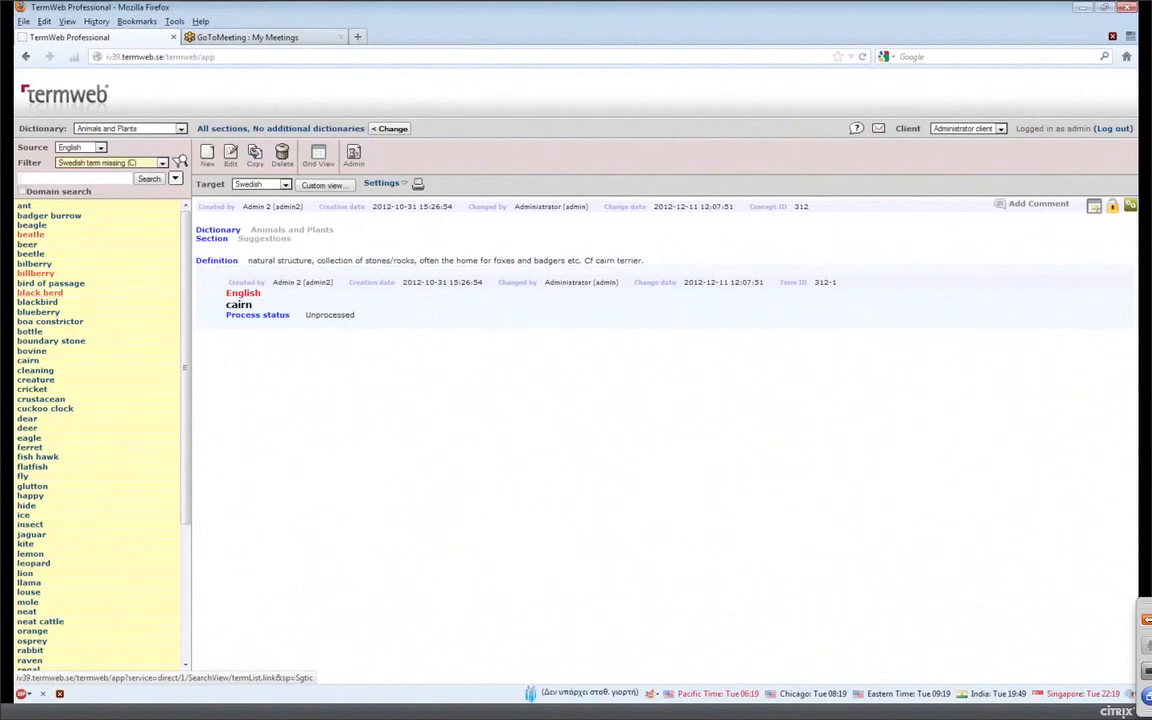
scroll(175, 599, down, 3)
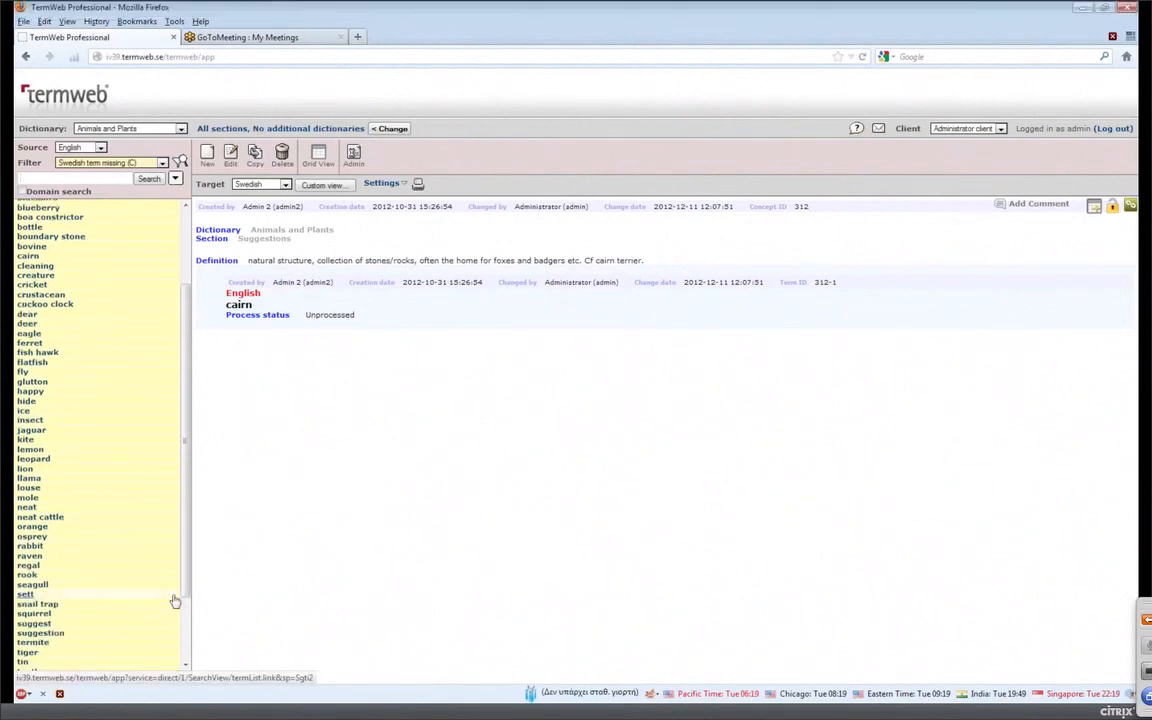
scroll(175, 599, up, 3)
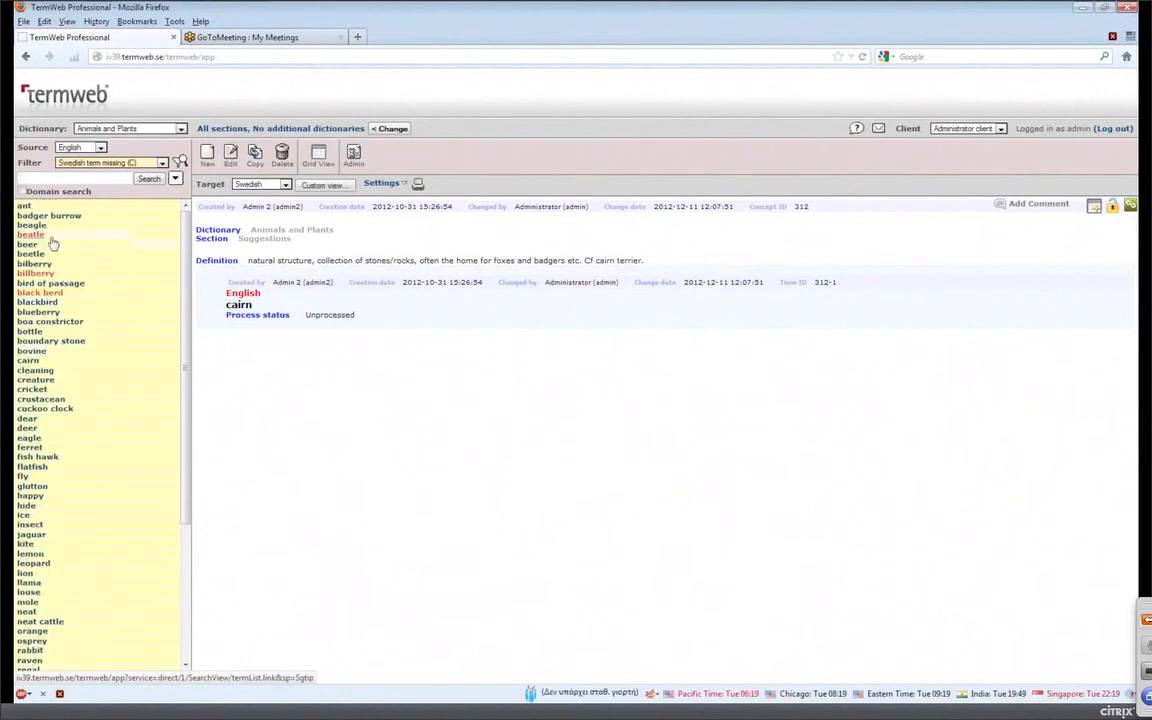
scroll(118, 544, down, 3)
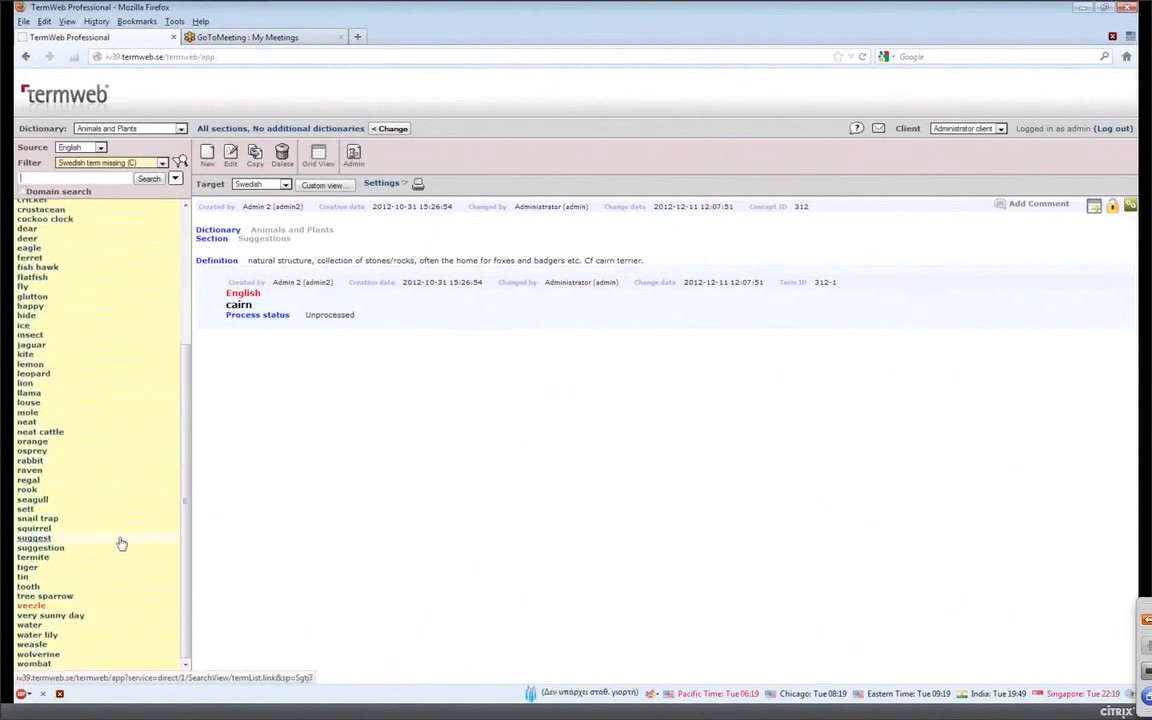
scroll(118, 543, up, 4)
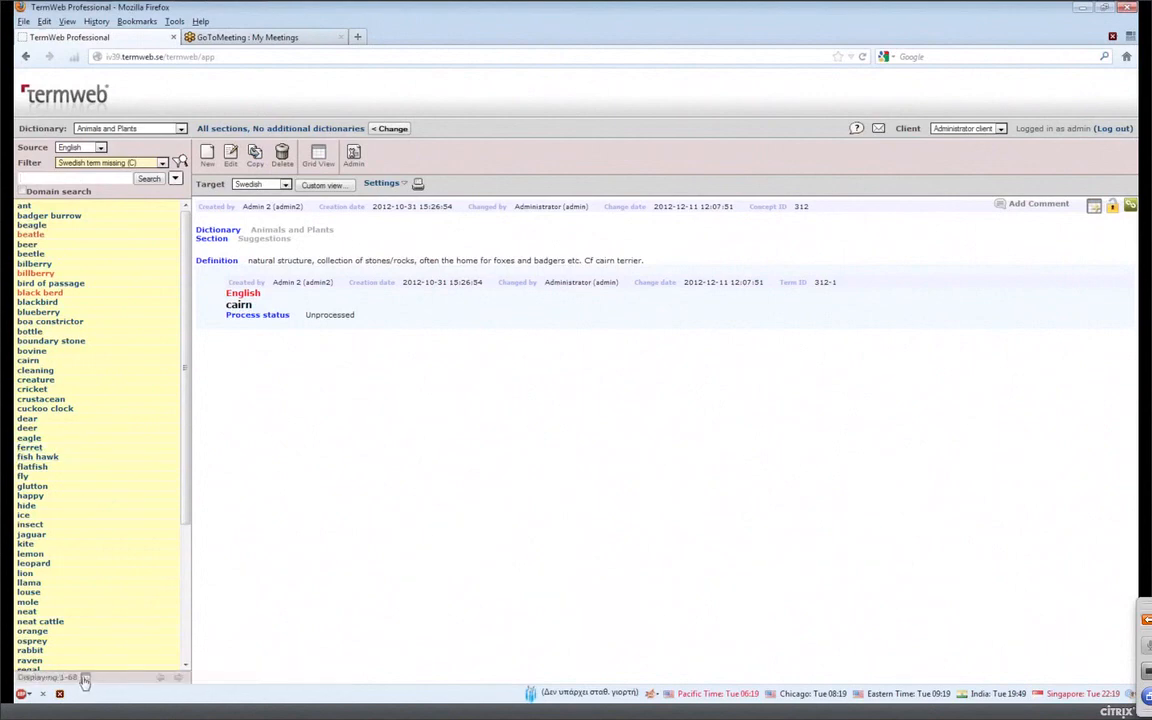
Add all listed concepts to Grid View, open the grid and widen its window.
click(85, 678)
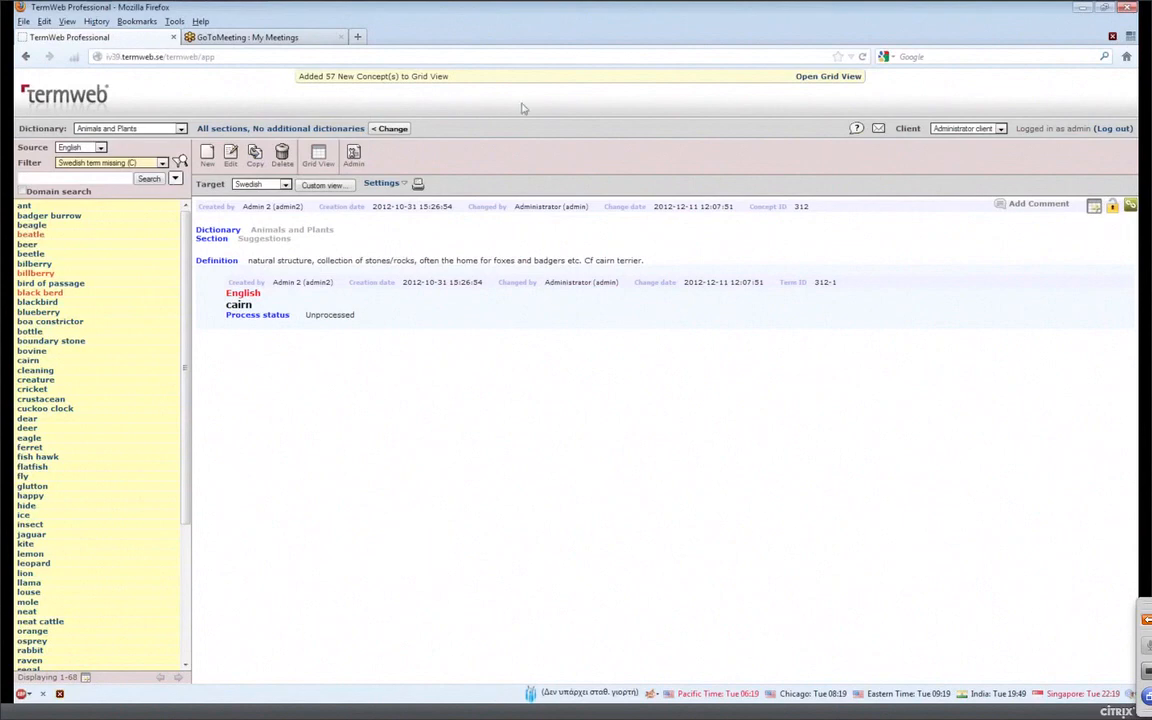
click(828, 76)
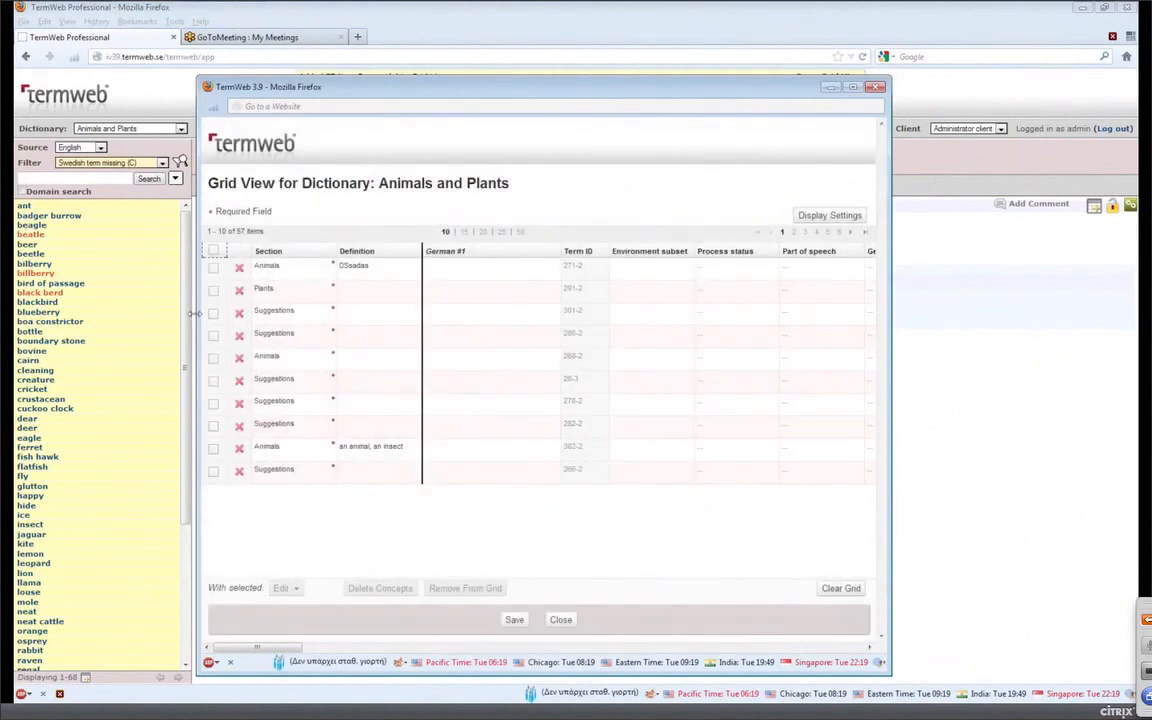
drag(196, 313, 140, 344)
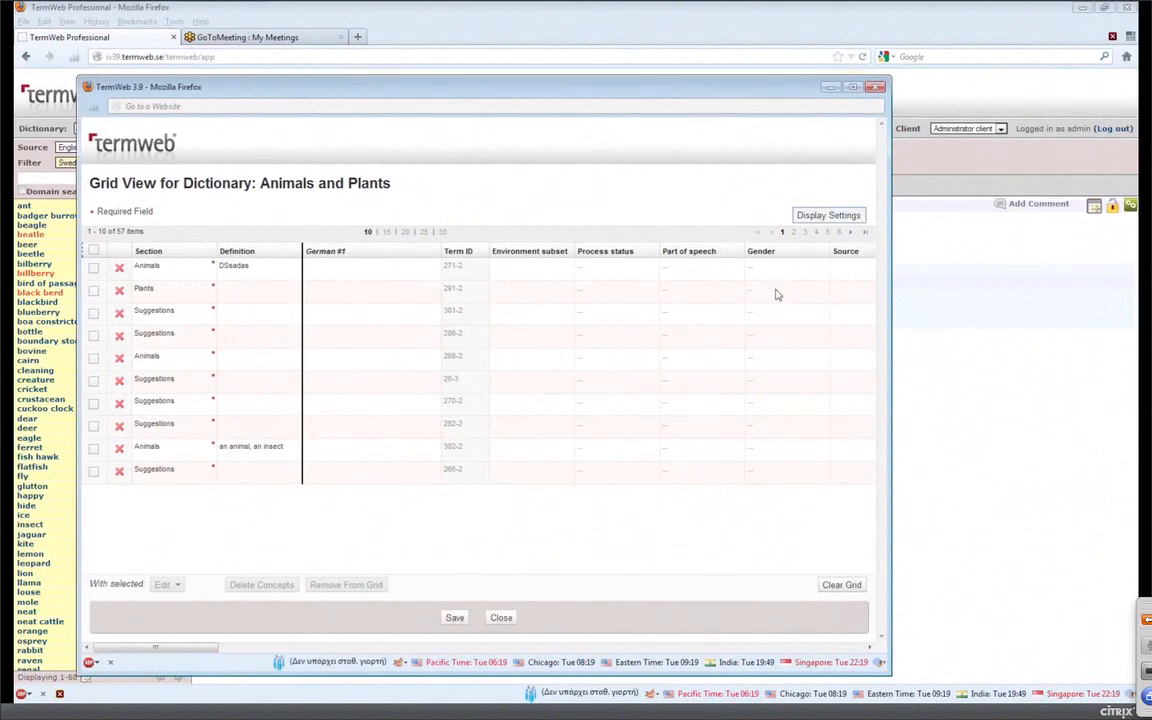
Hide the Section field in the grid's display settings, keeping Definition and the English and German languages displayed.
click(828, 215)
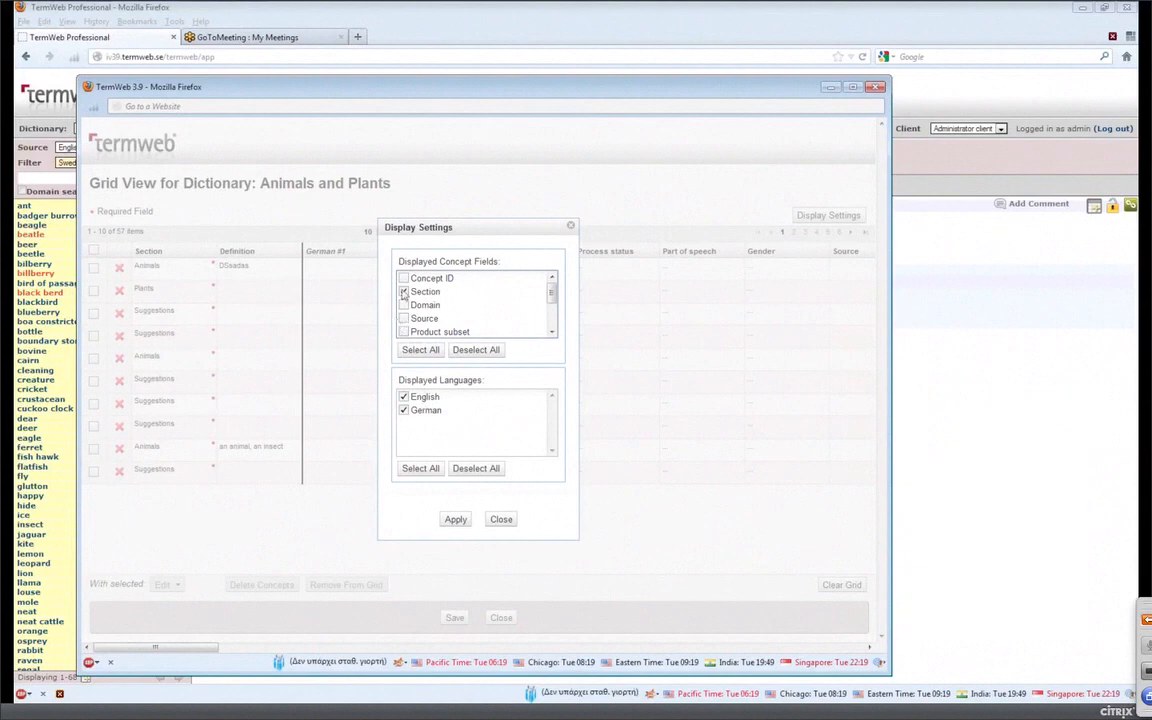
click(404, 292)
scroll(527, 306, down, 2)
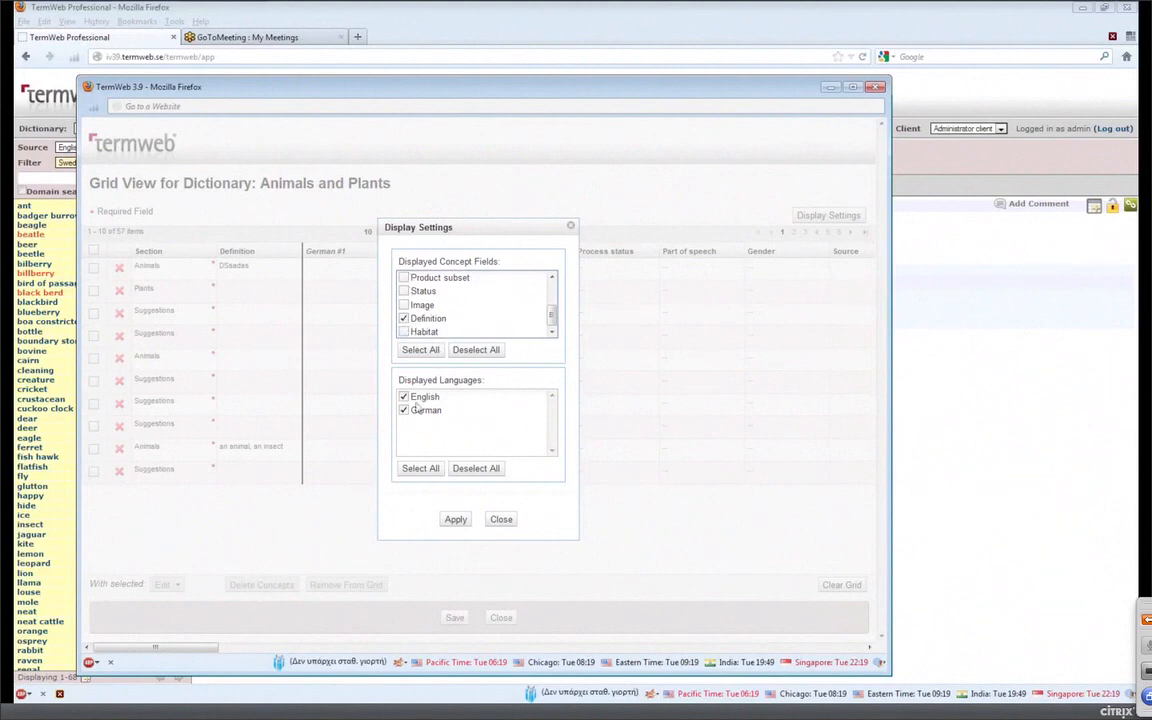
scroll(532, 319, up, 2)
scroll(532, 319, down, 2)
click(456, 520)
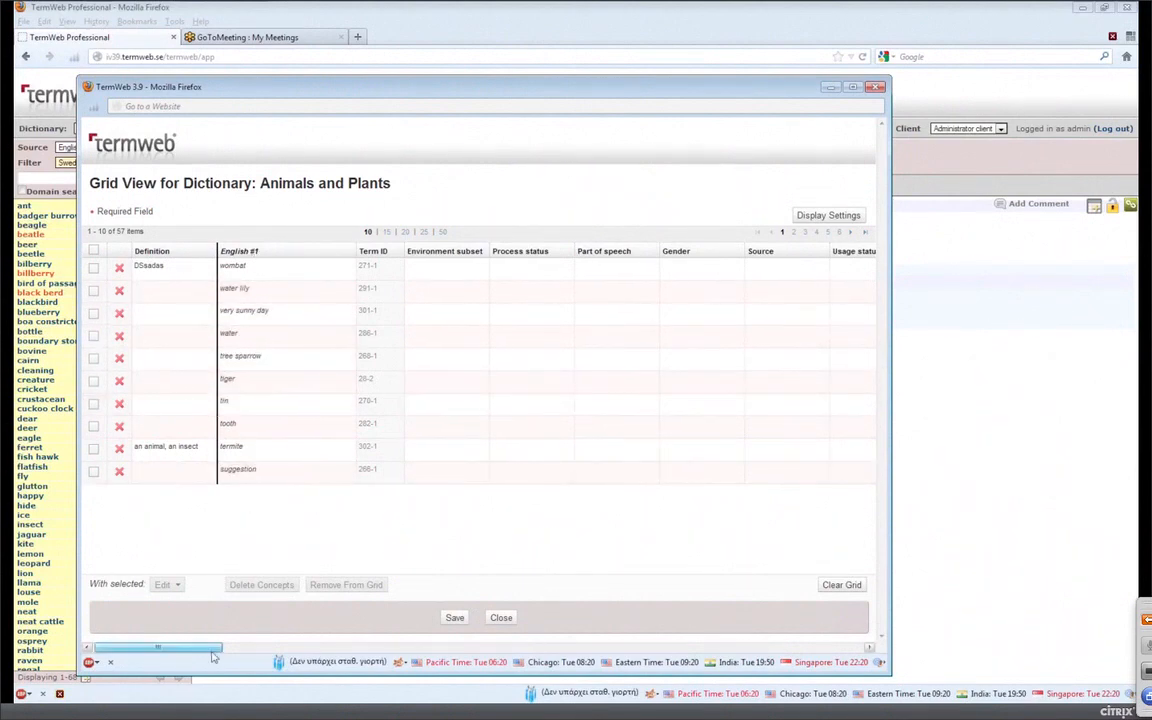
Add a new term in Swedish to the grid and bring the Swedish #1 column into view.
drag(193, 651, 571, 648)
drag(651, 634, 130, 640)
drag(121, 647, 112, 647)
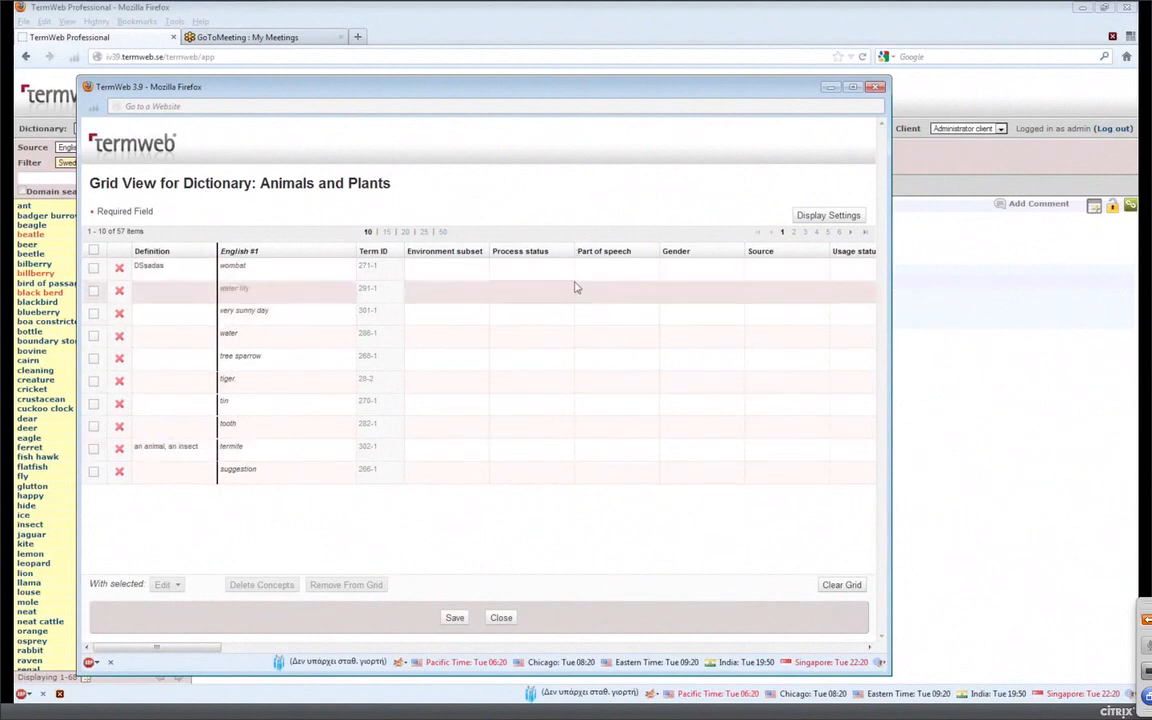
right_click(231, 341)
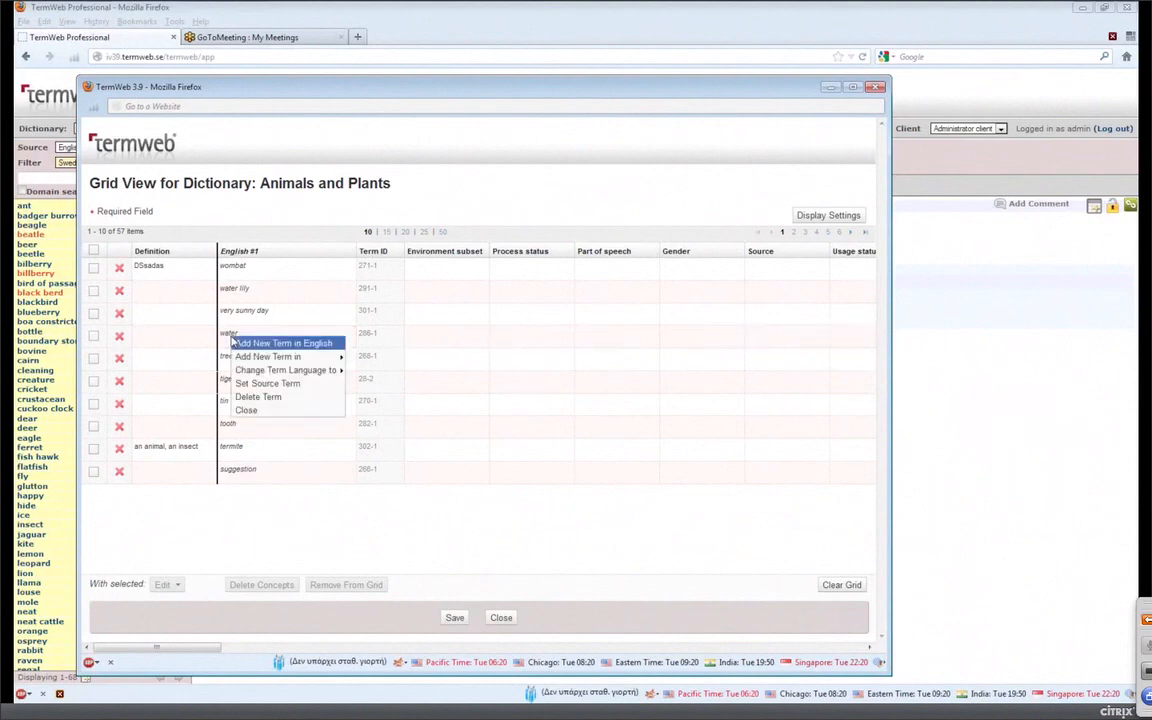
mouse_move(290, 357)
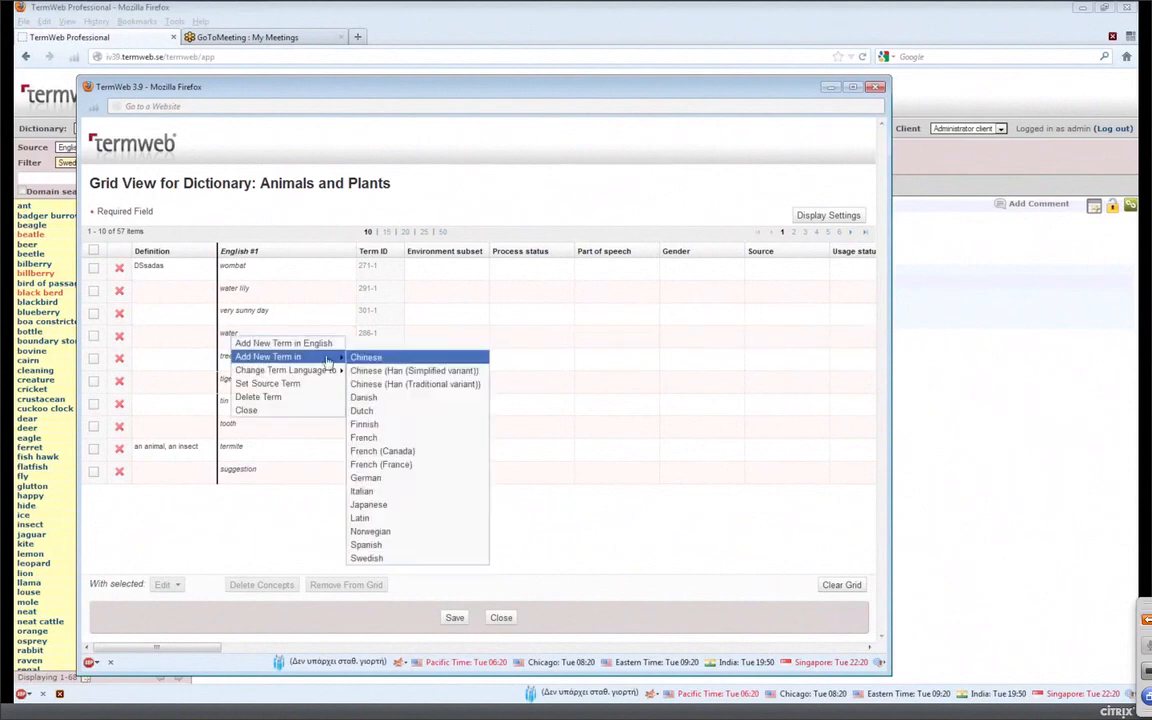
click(396, 559)
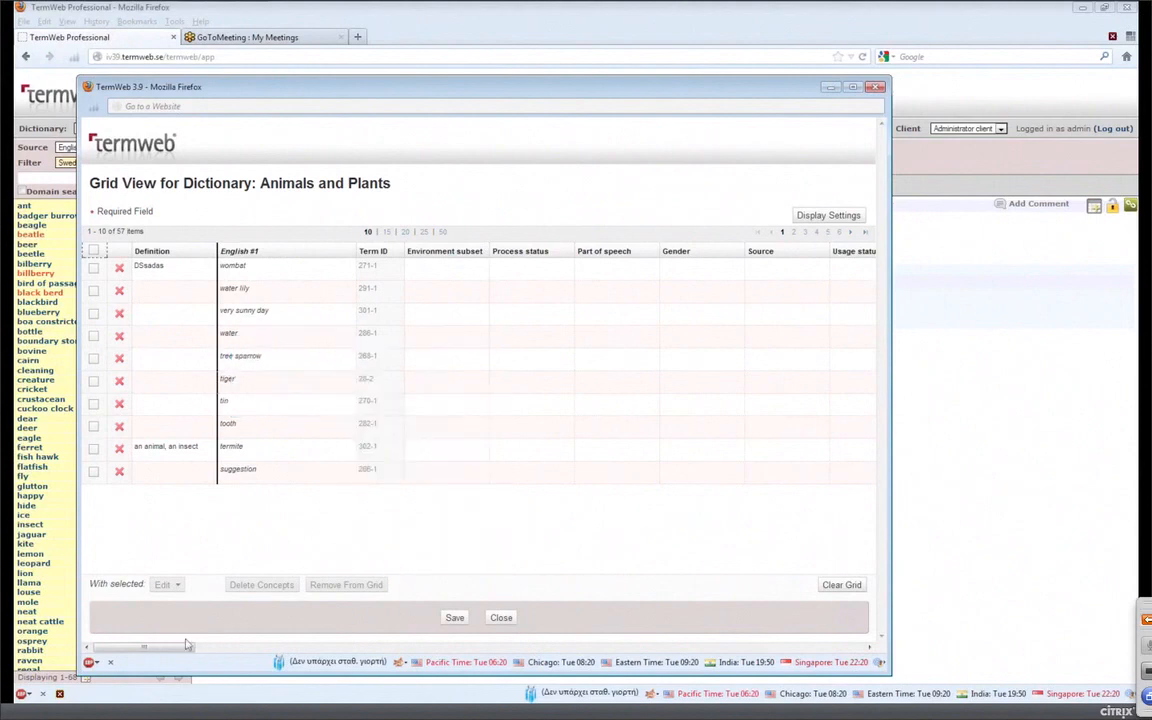
drag(154, 650, 616, 613)
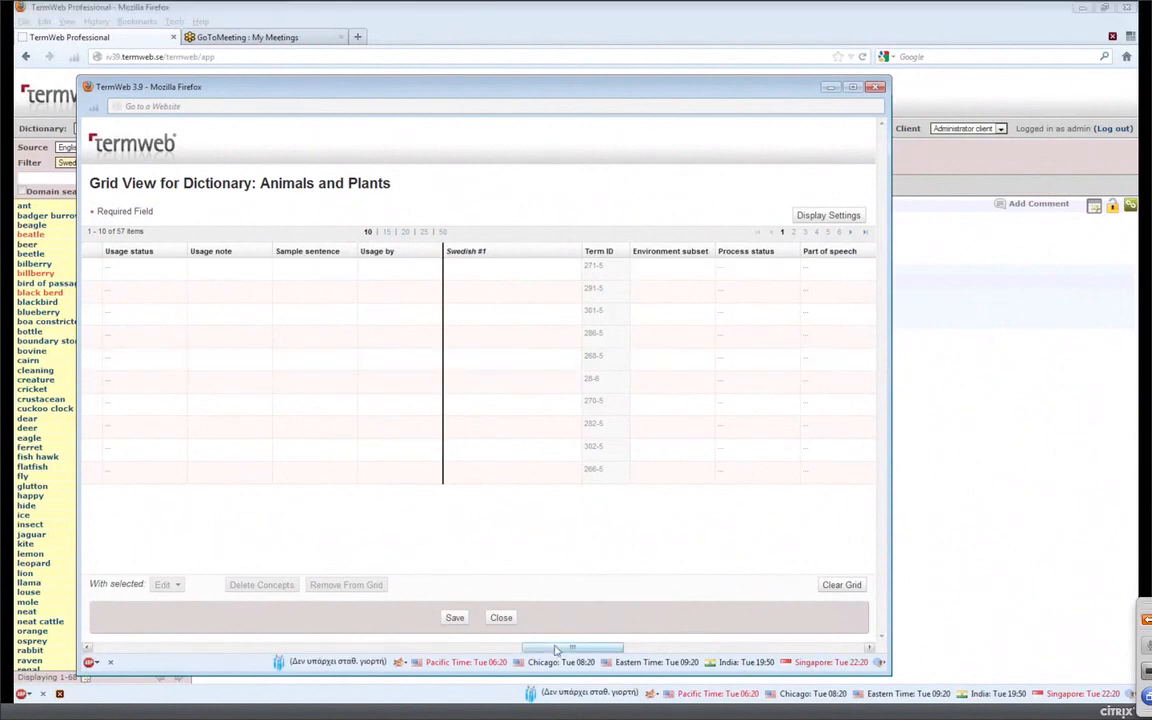
drag(562, 652, 620, 651)
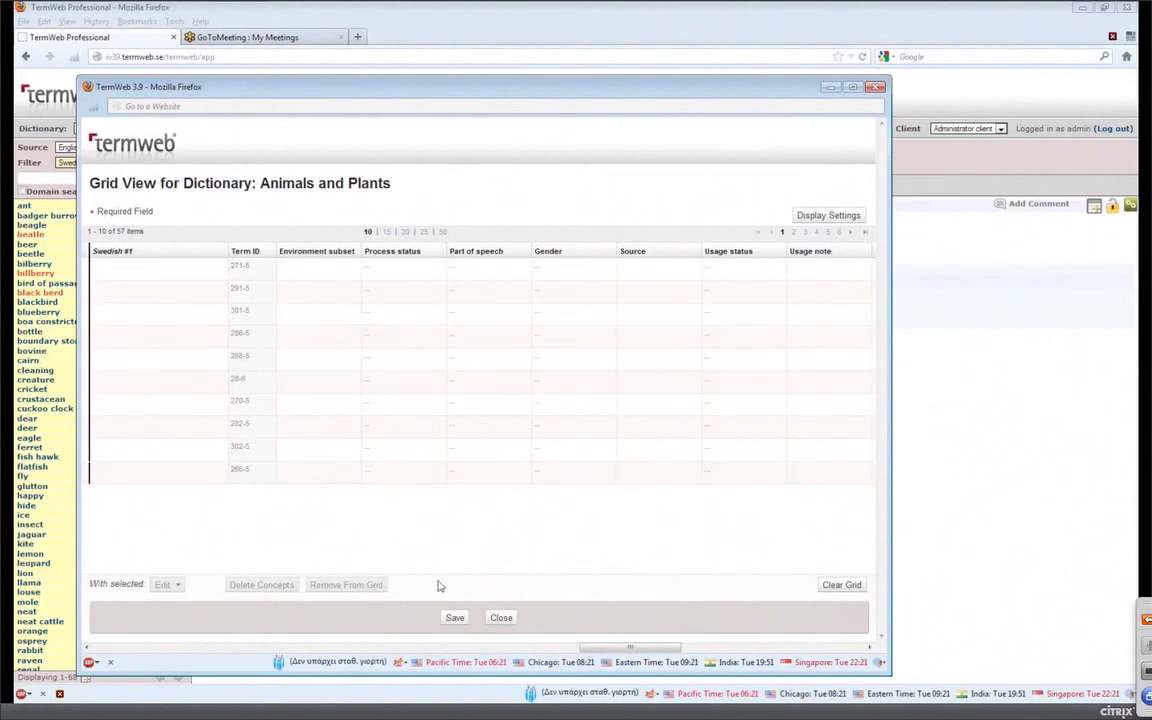
Enter "tiger" as the Swedish #1 term of the tiger concept and save the grid.
click(150, 406)
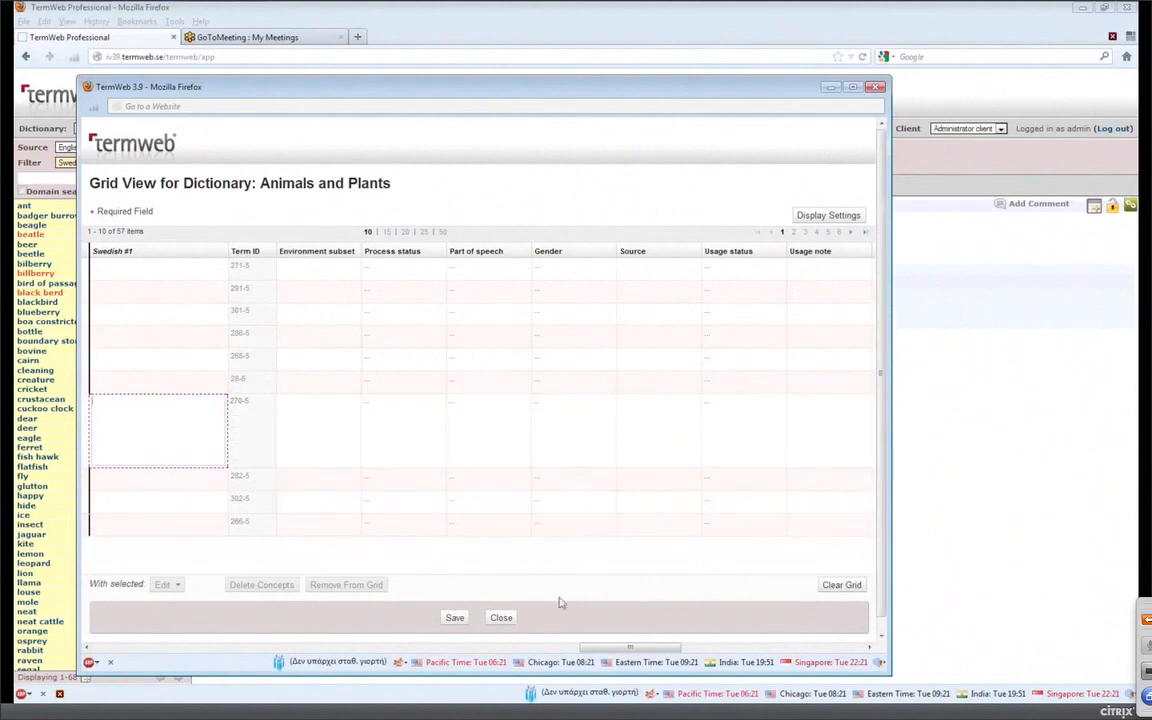
drag(605, 655, 135, 648)
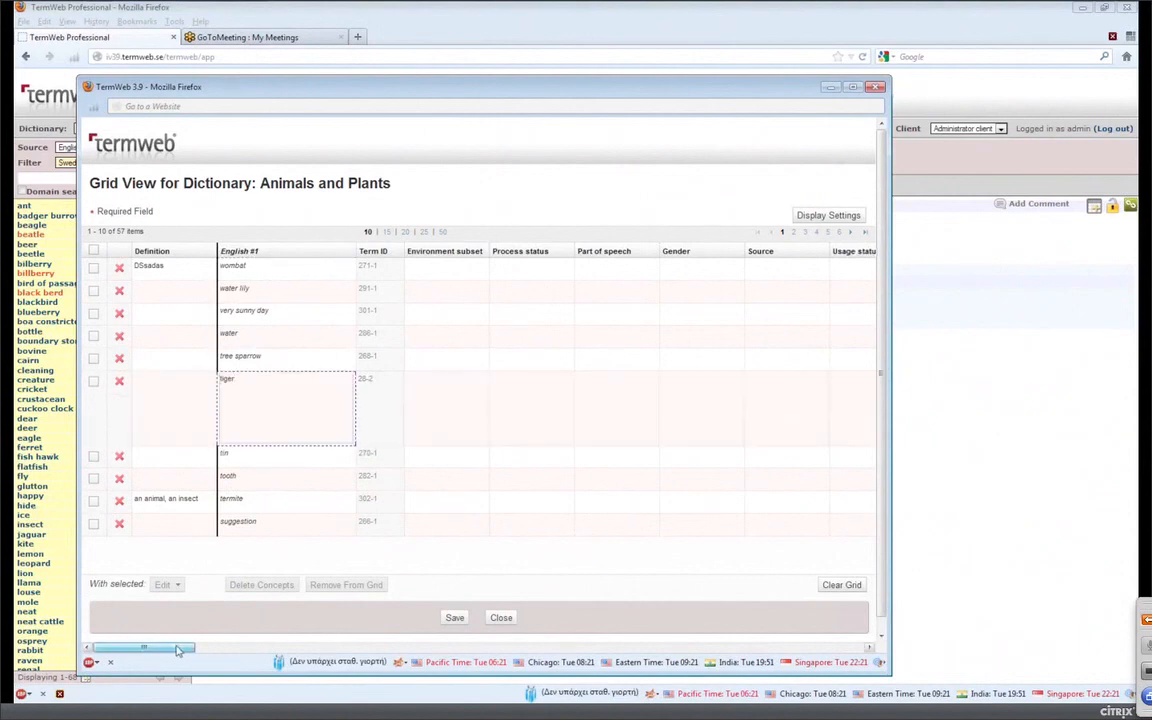
drag(185, 650, 547, 655)
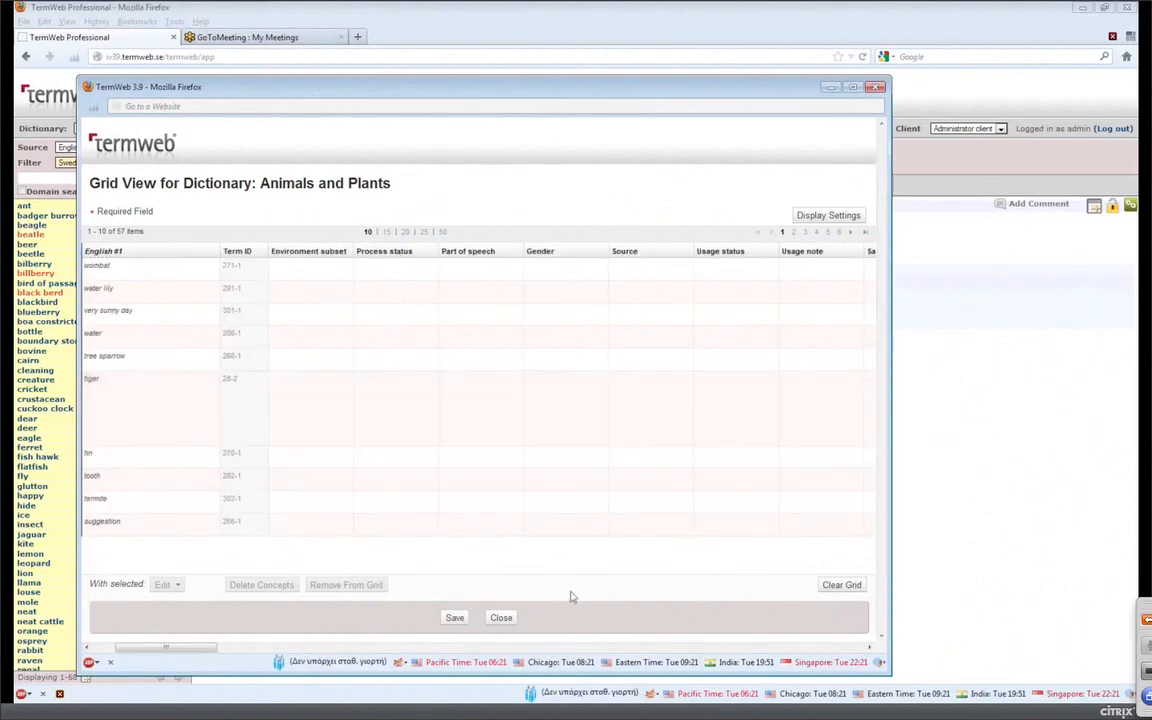
drag(202, 650, 602, 648)
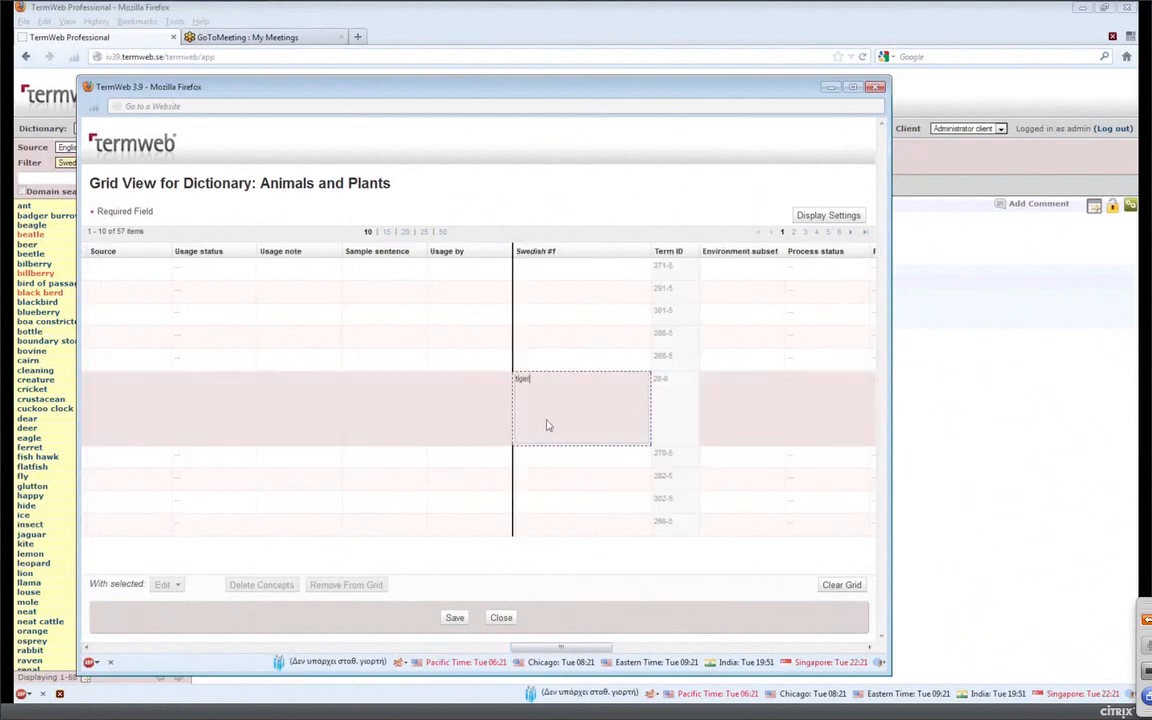
click(574, 465)
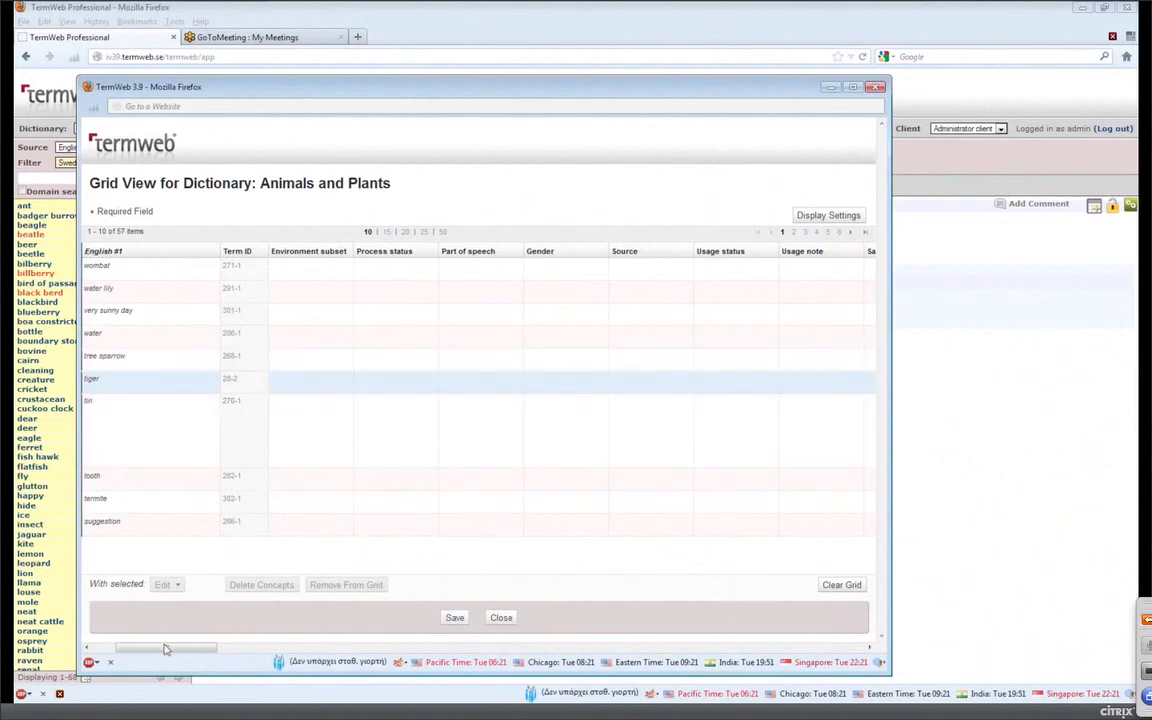
drag(190, 654, 600, 622)
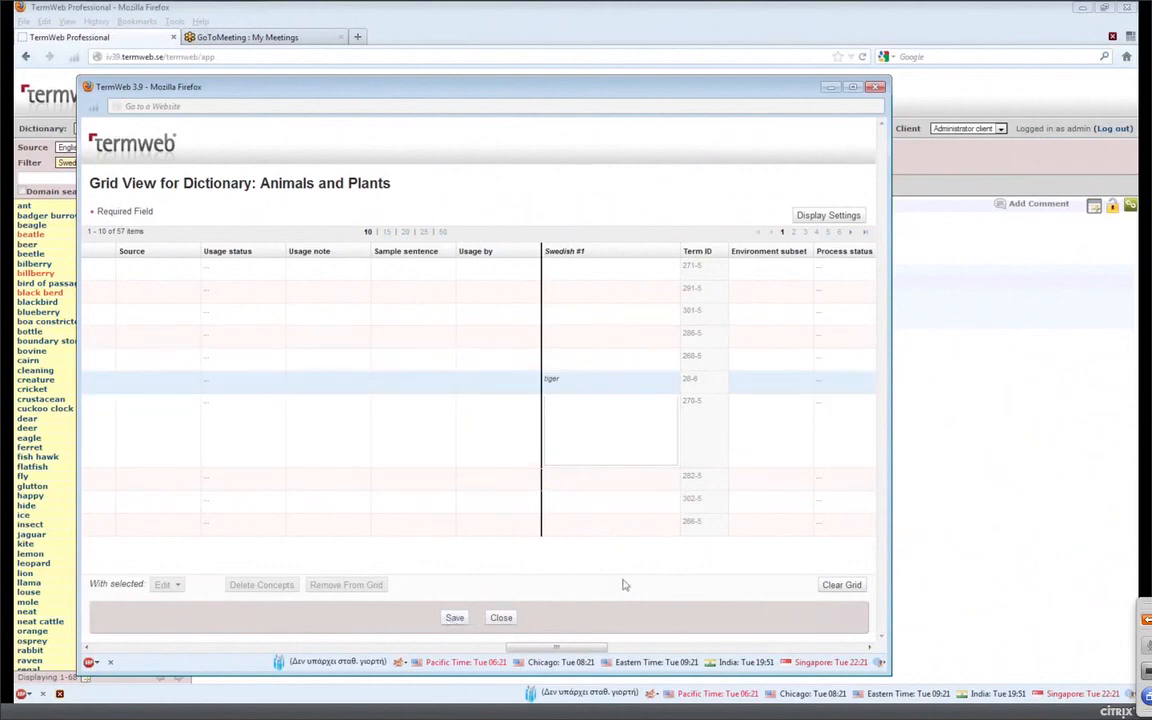
click(478, 399)
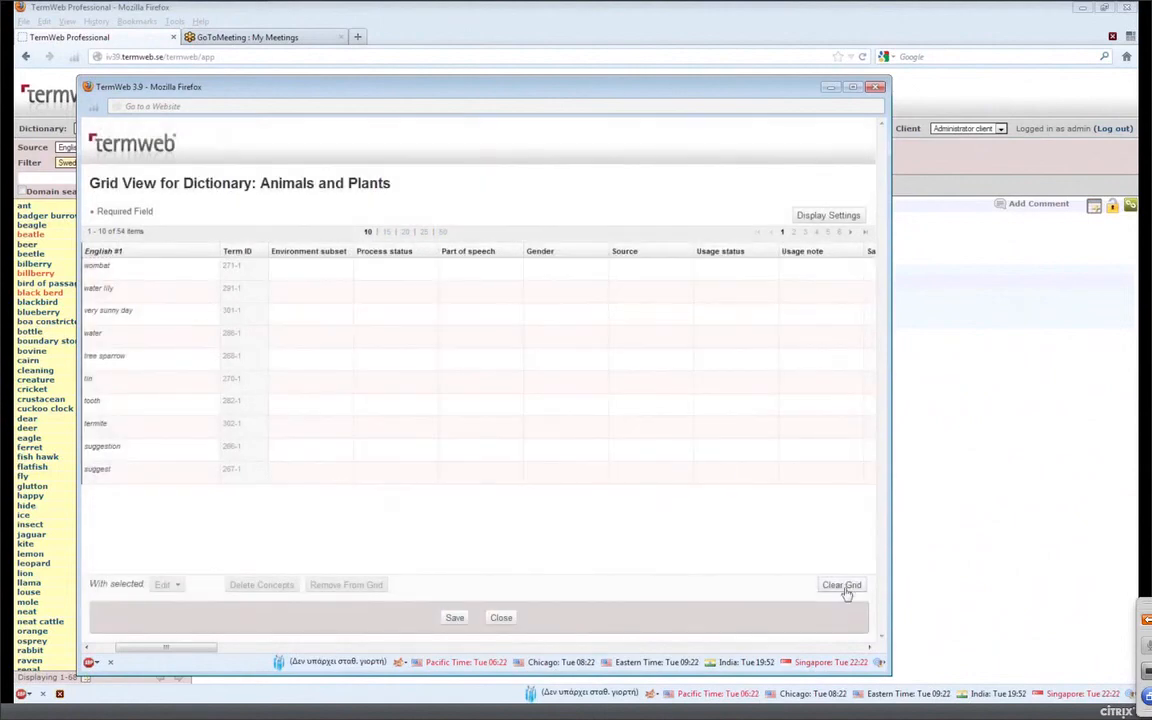
Clear the remaining concepts from the grid and close the Grid View window.
click(843, 588)
click(458, 401)
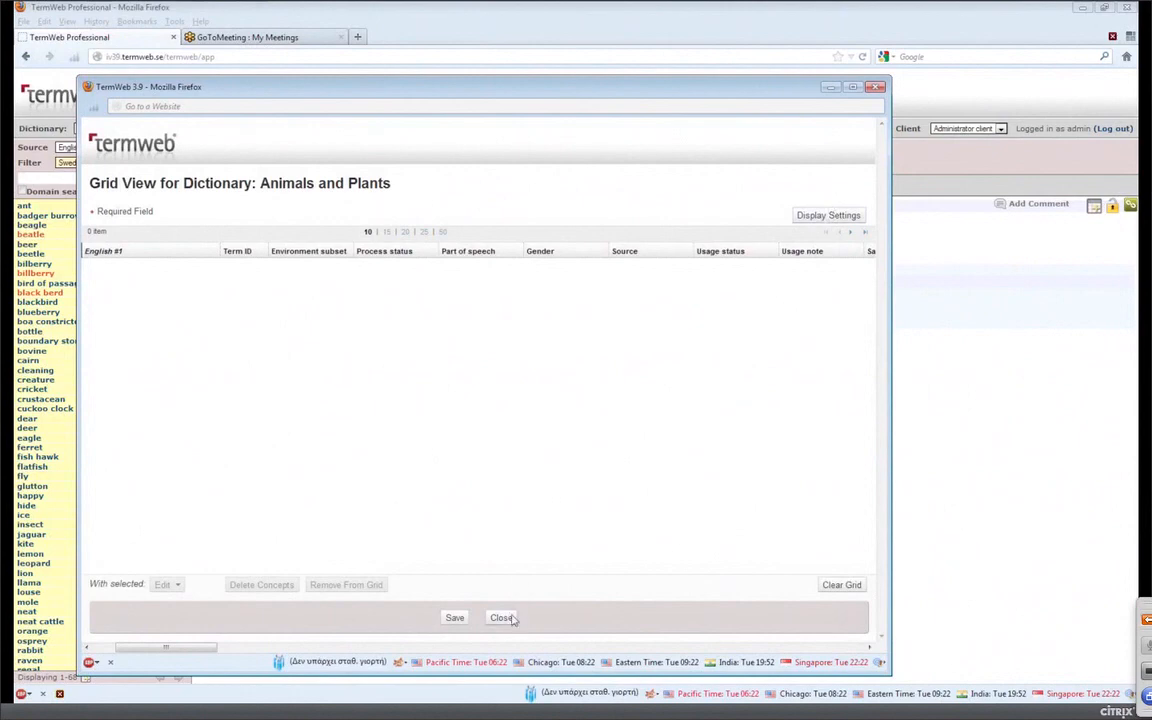
click(503, 618)
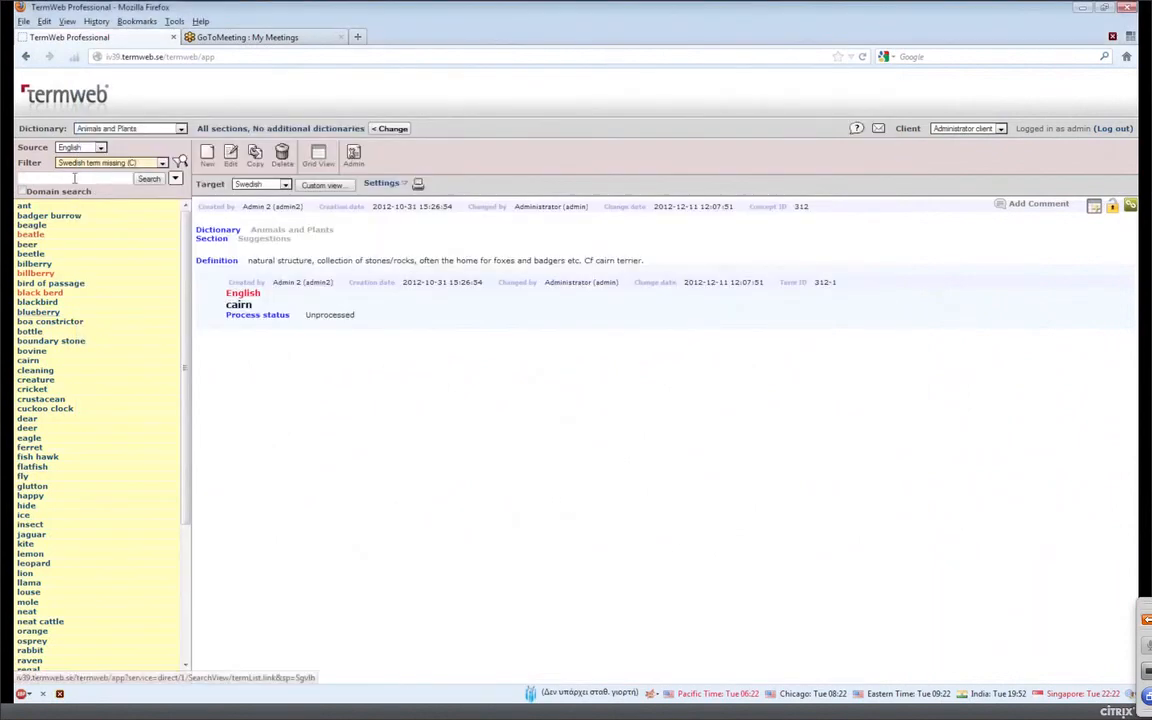
Search the unfiltered term list for "tiger" and open its entry to check the Swedish term.
click(90, 164)
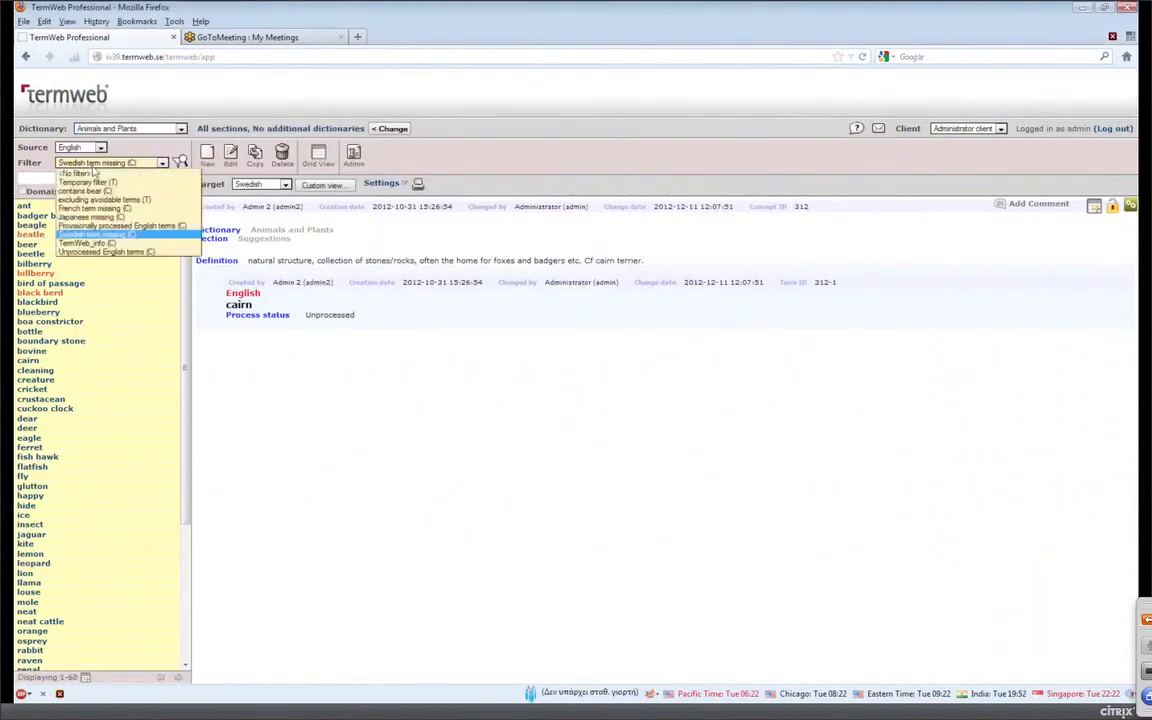
click(70, 178)
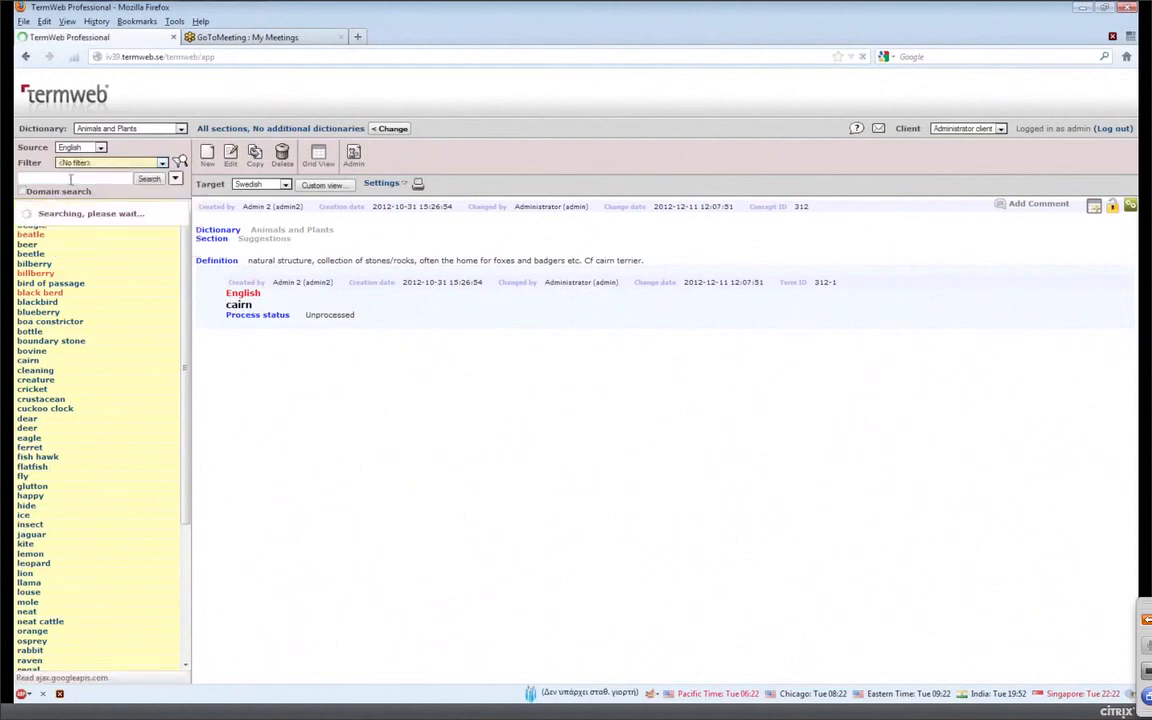
text(tig)
click(33, 191)
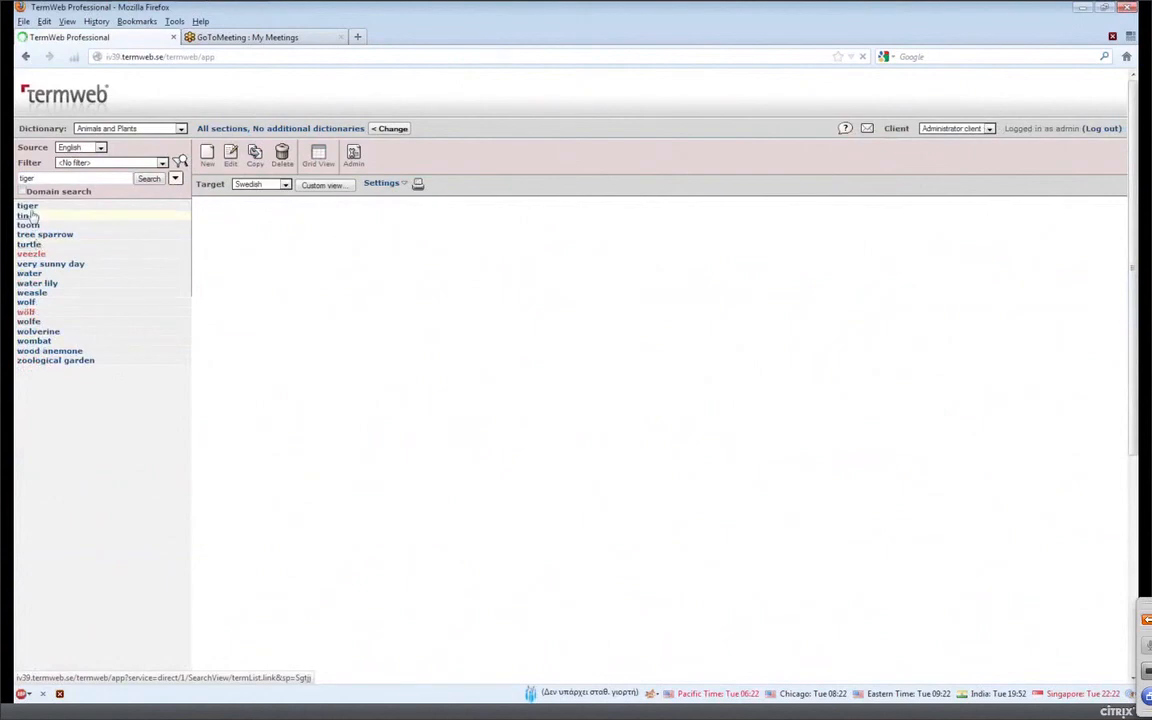
click(27, 205)
drag(232, 358, 269, 392)
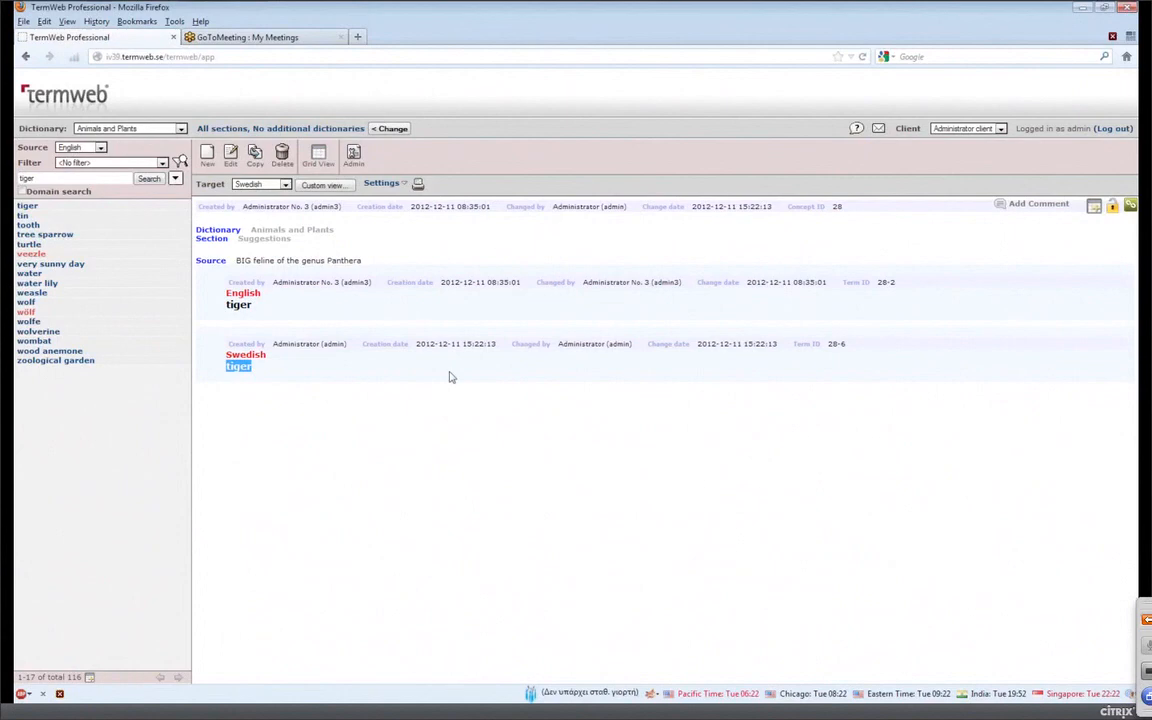
Clear the term search and limit the searched sections of the dictionary to Suggestions.
click(290, 376)
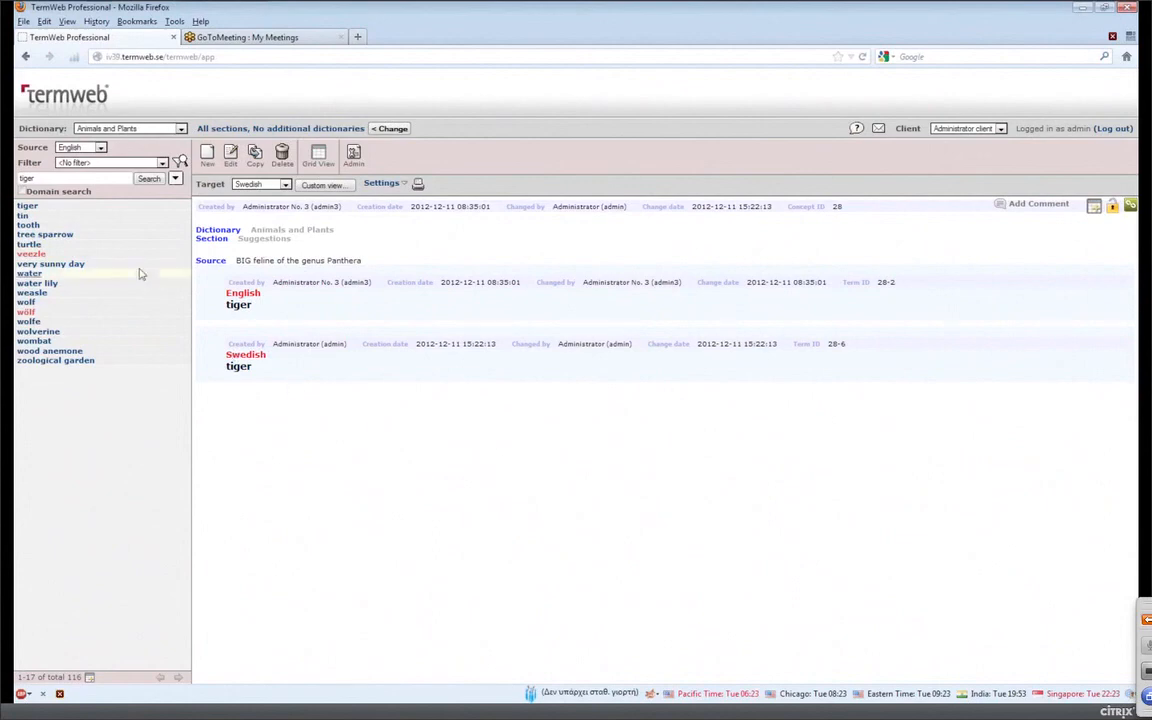
double_click(109, 177)
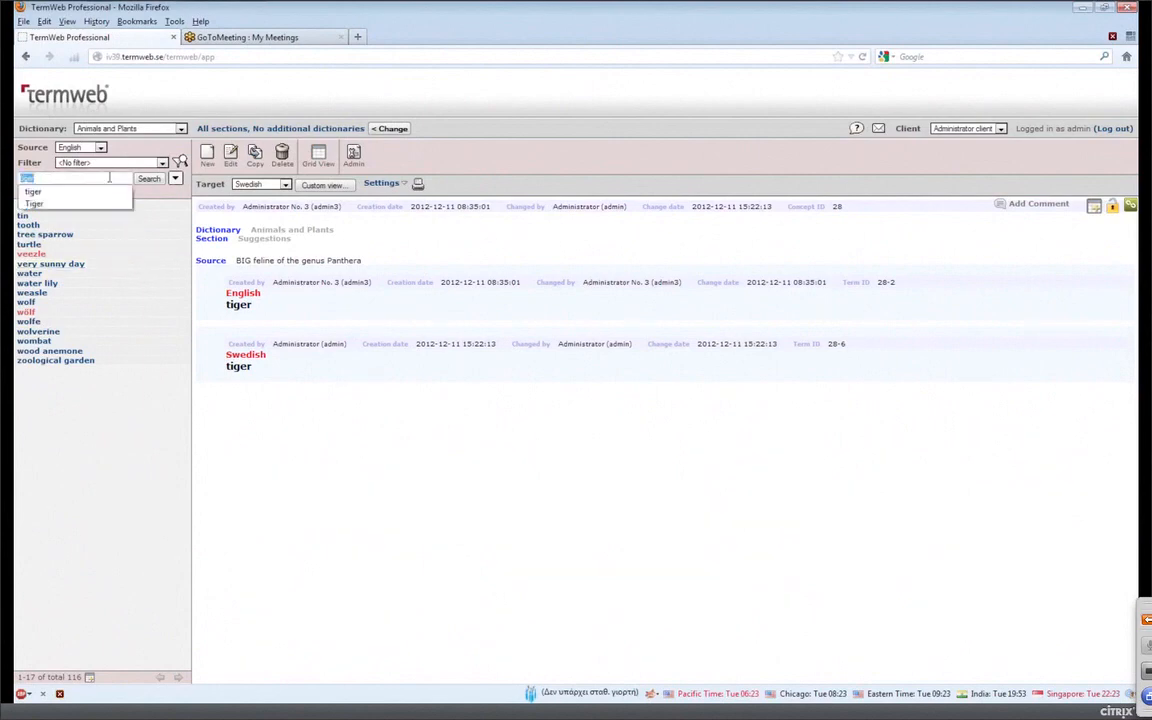
key(BackSpace)
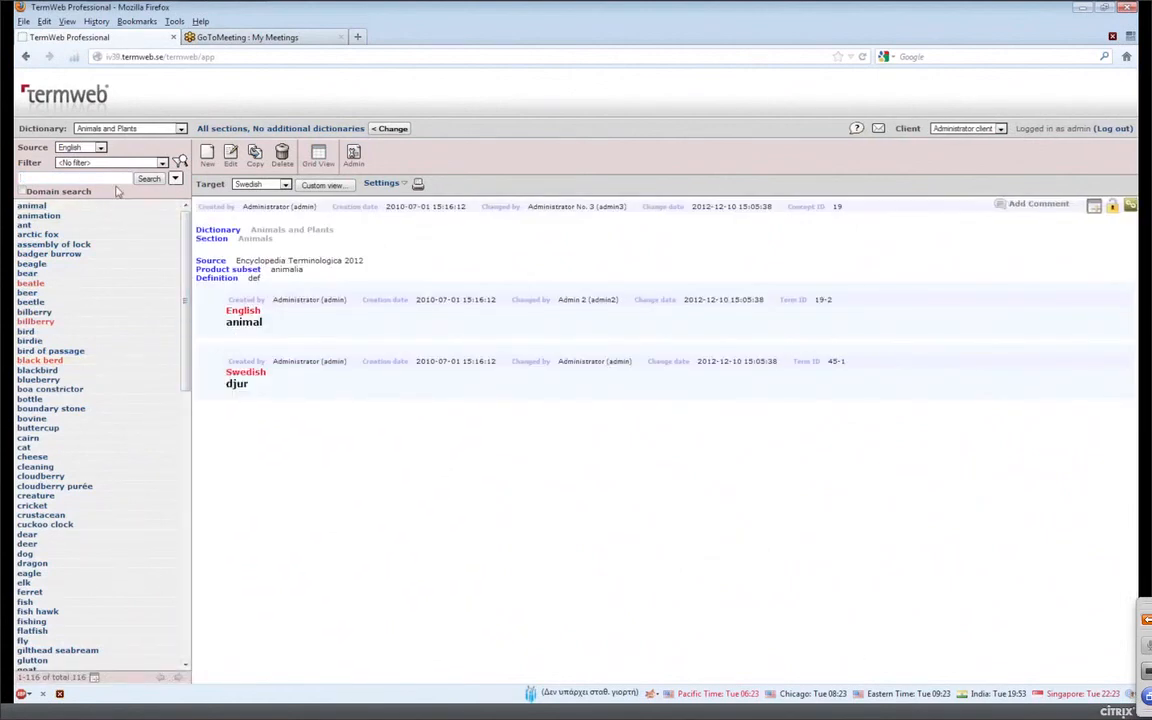
click(280, 128)
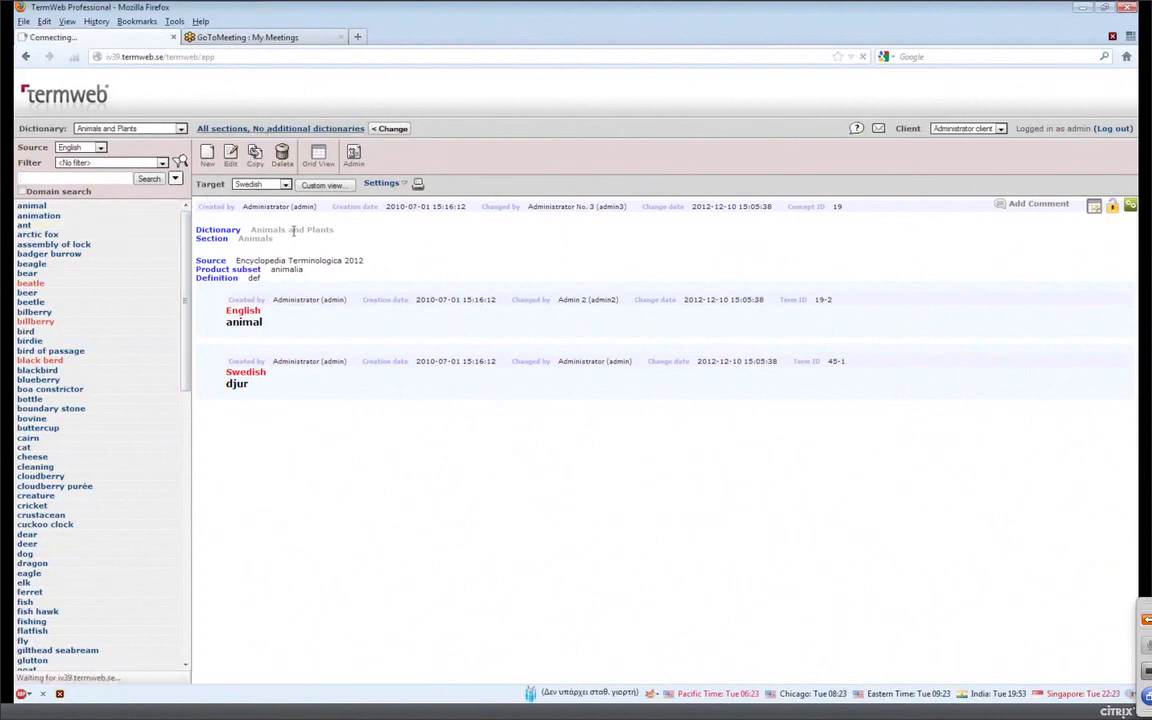
click(250, 288)
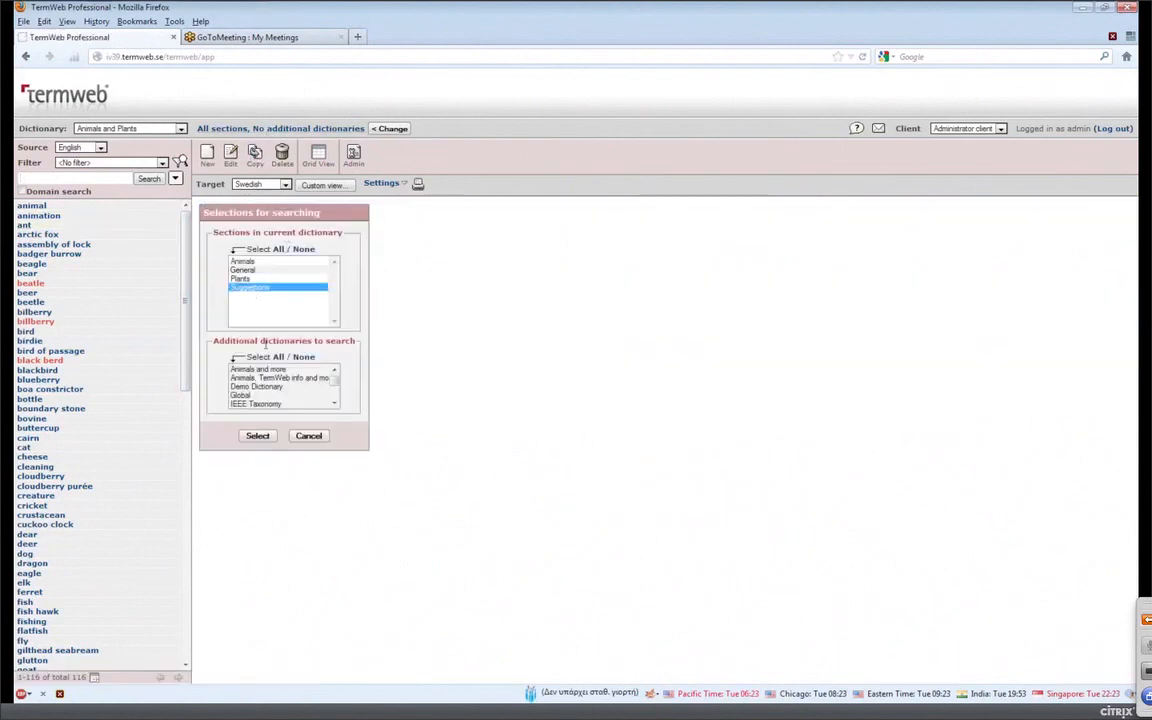
click(257, 436)
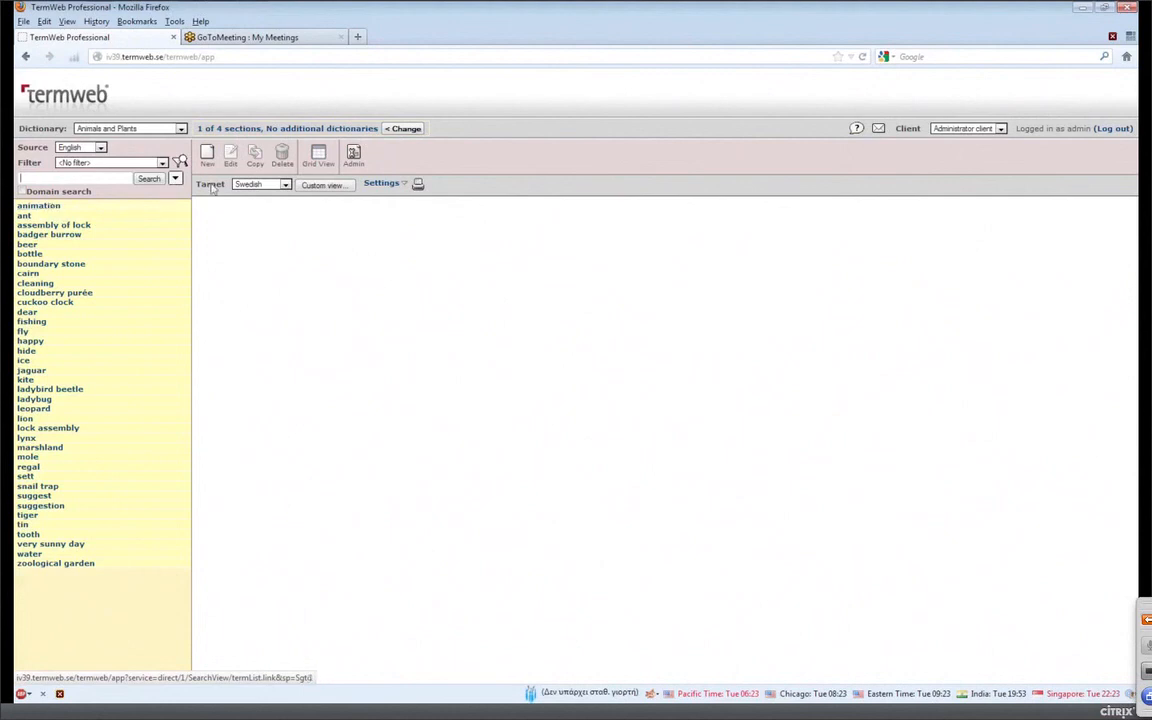
Add all concepts listed for the Suggestions section to Grid View and open the grid.
click(87, 233)
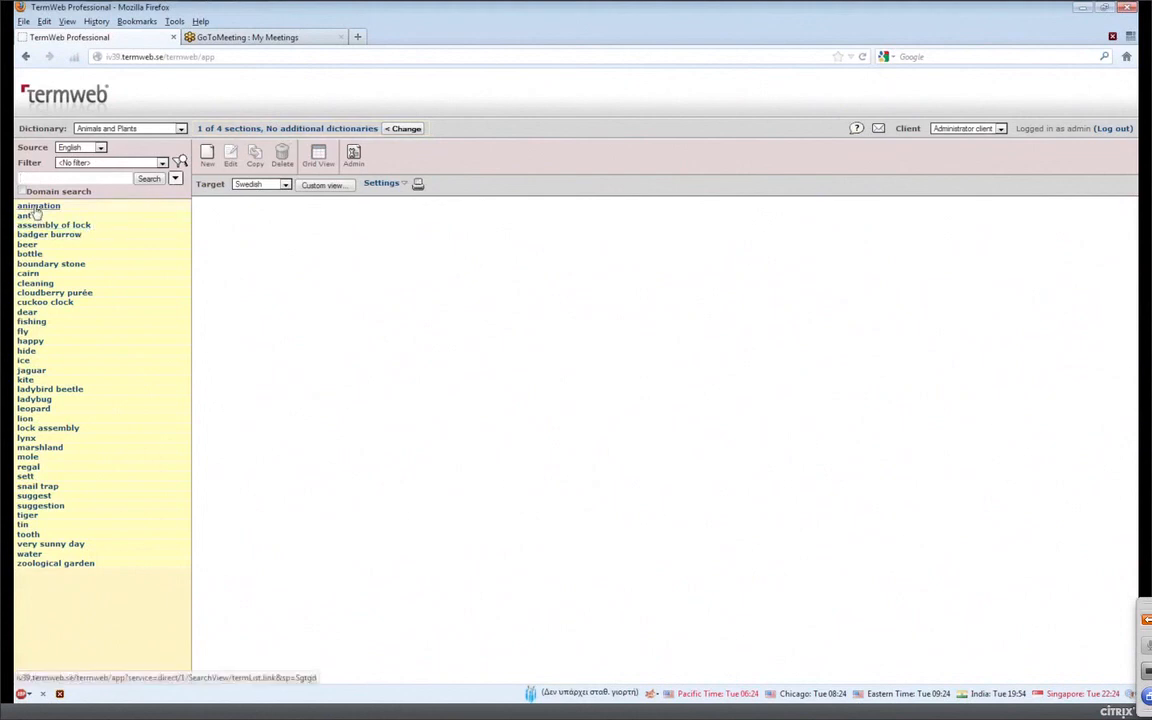
click(40, 273)
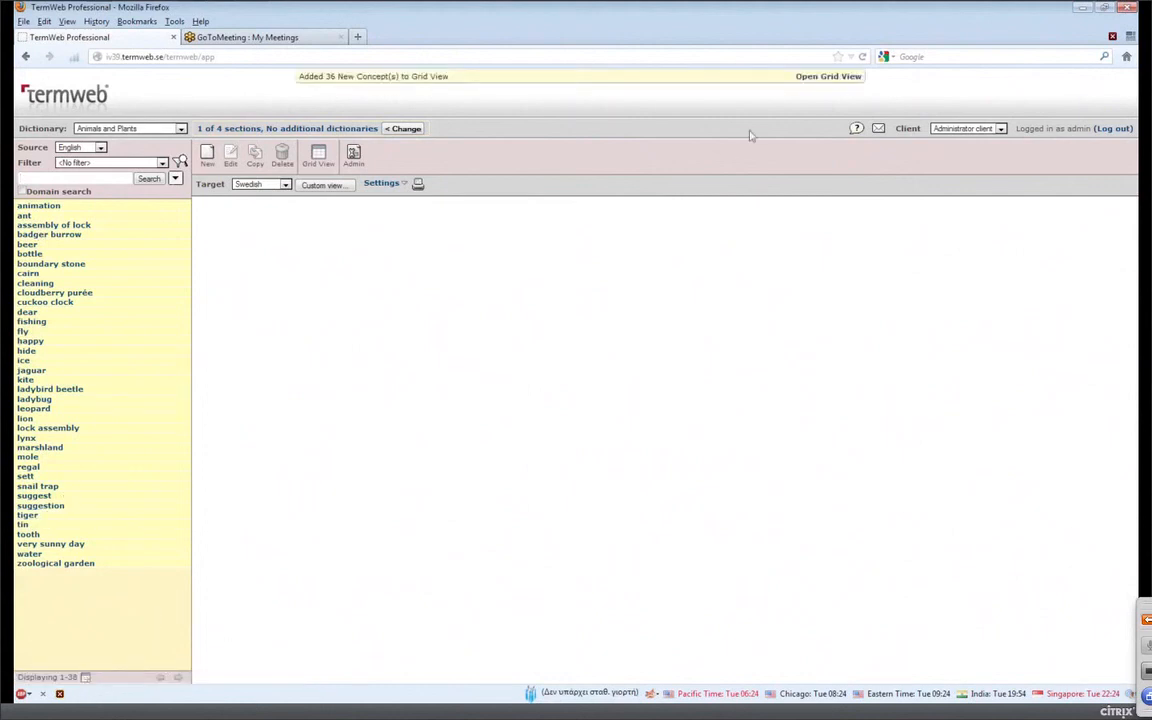
click(816, 80)
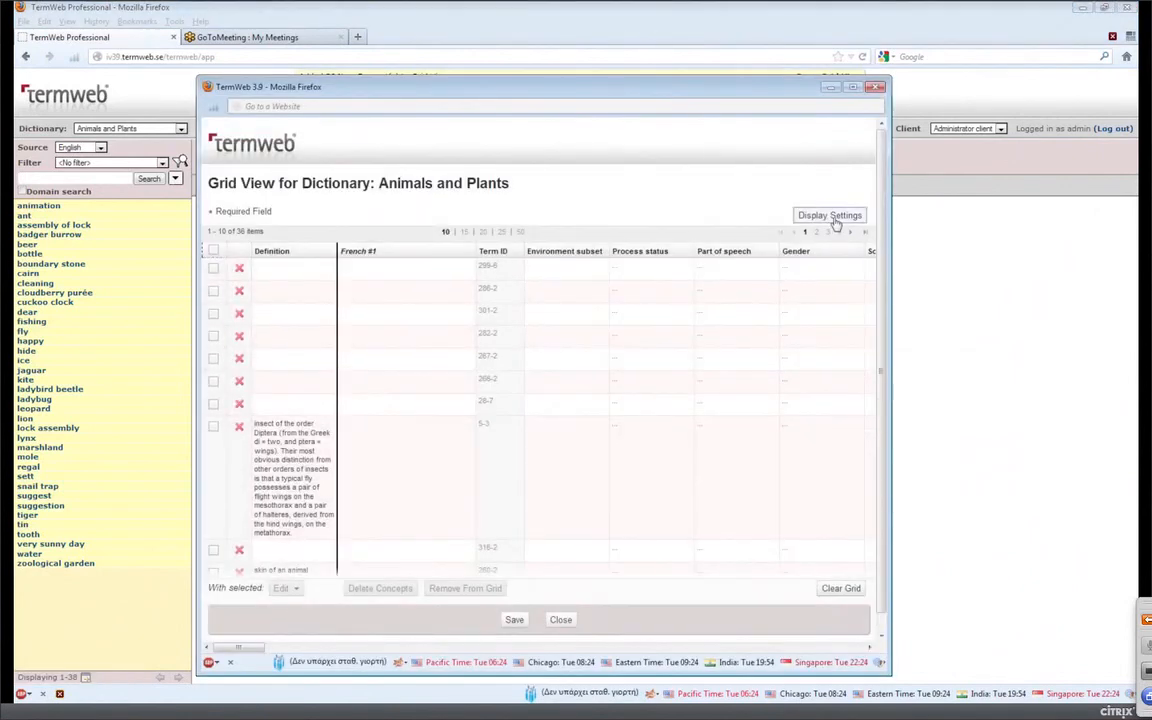
Add the Section concept field to the grid's displayed fields and apply the display settings.
click(836, 218)
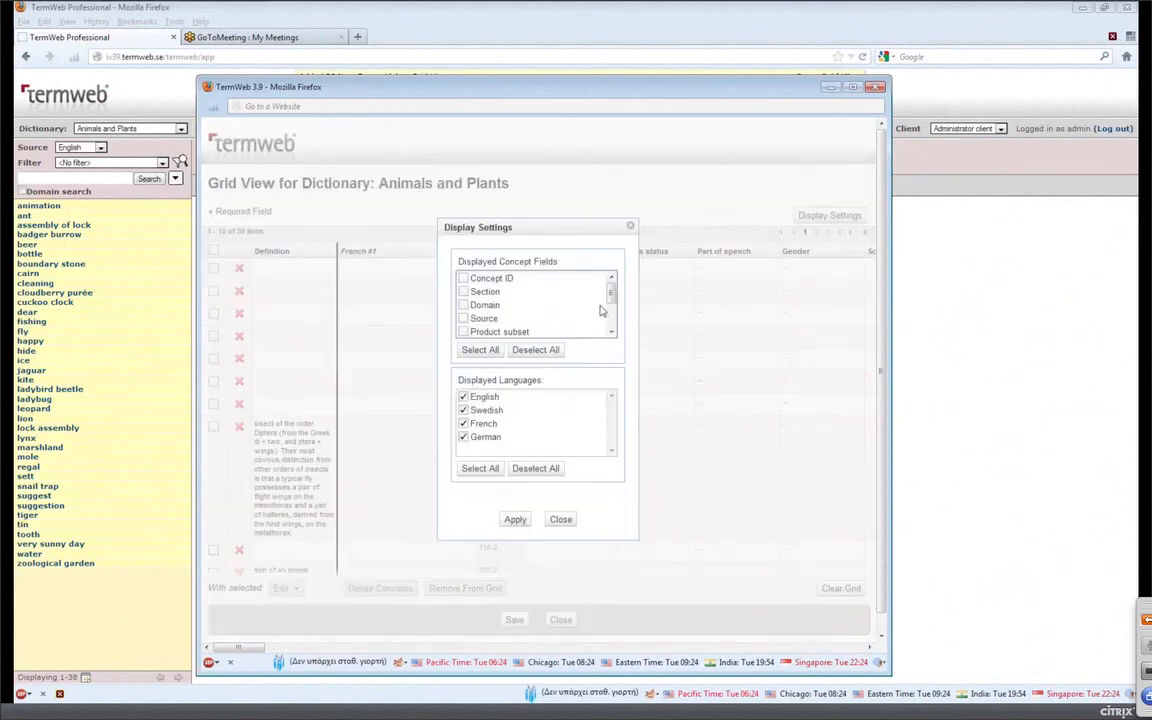
click(463, 292)
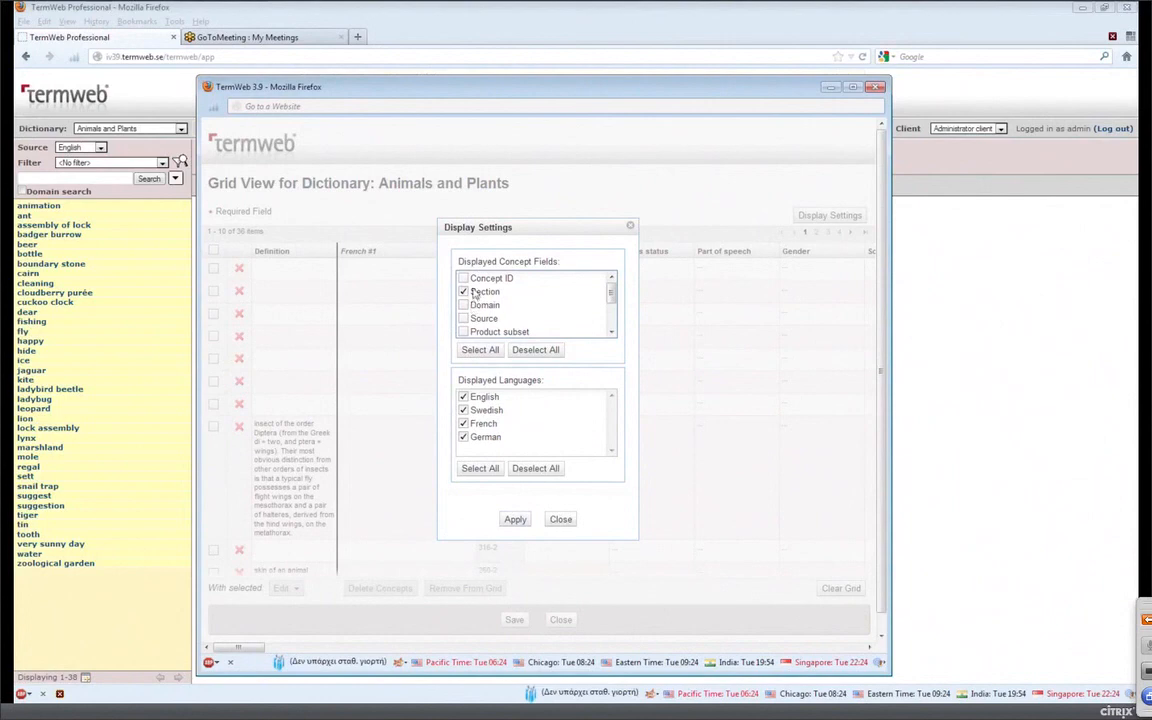
click(514, 519)
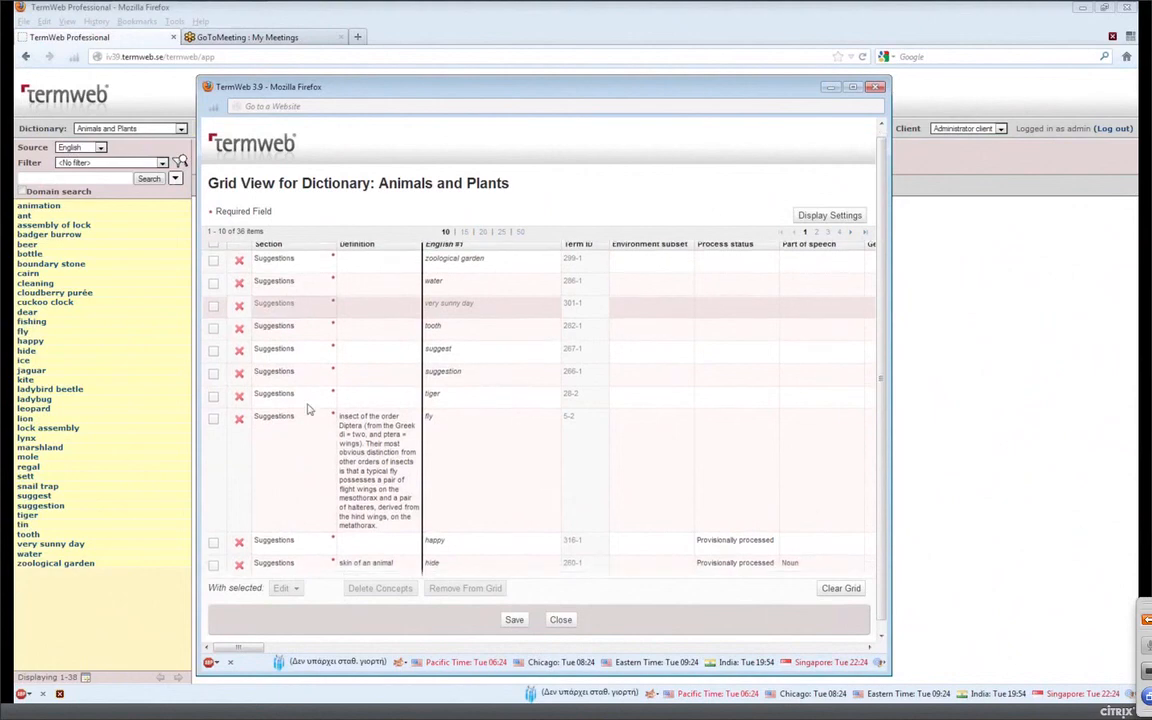
Select all concepts on the first grid page and bulk-update their concept-level Section field to General.
click(214, 258)
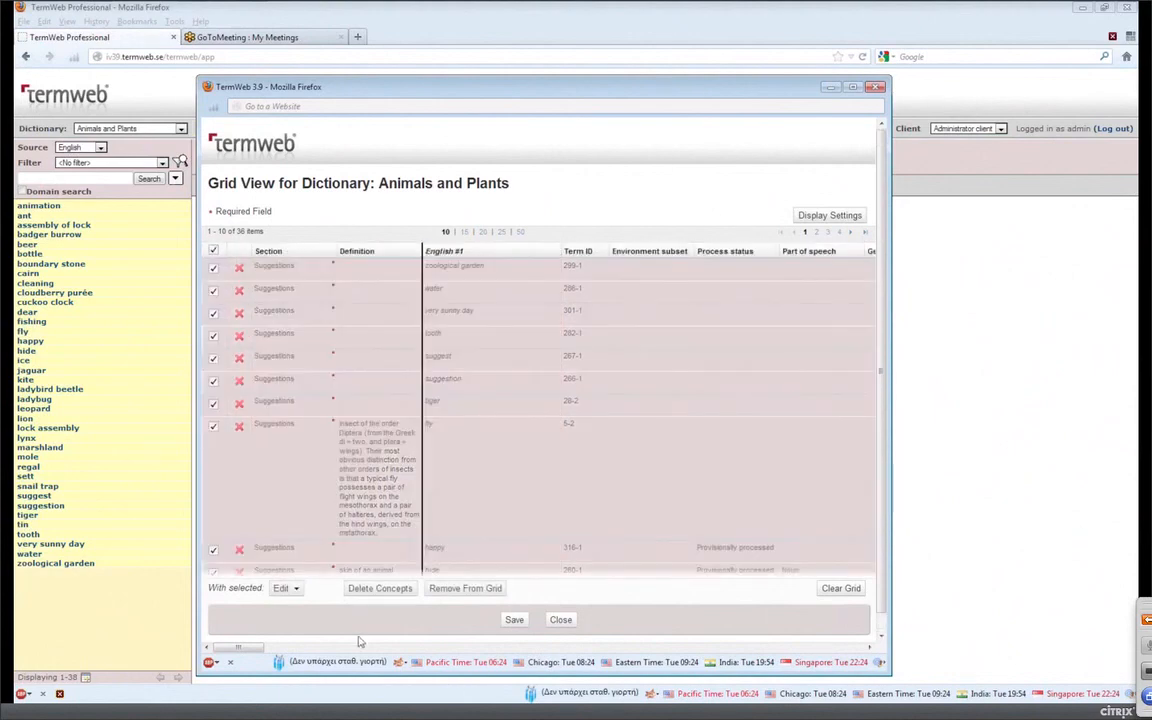
click(284, 588)
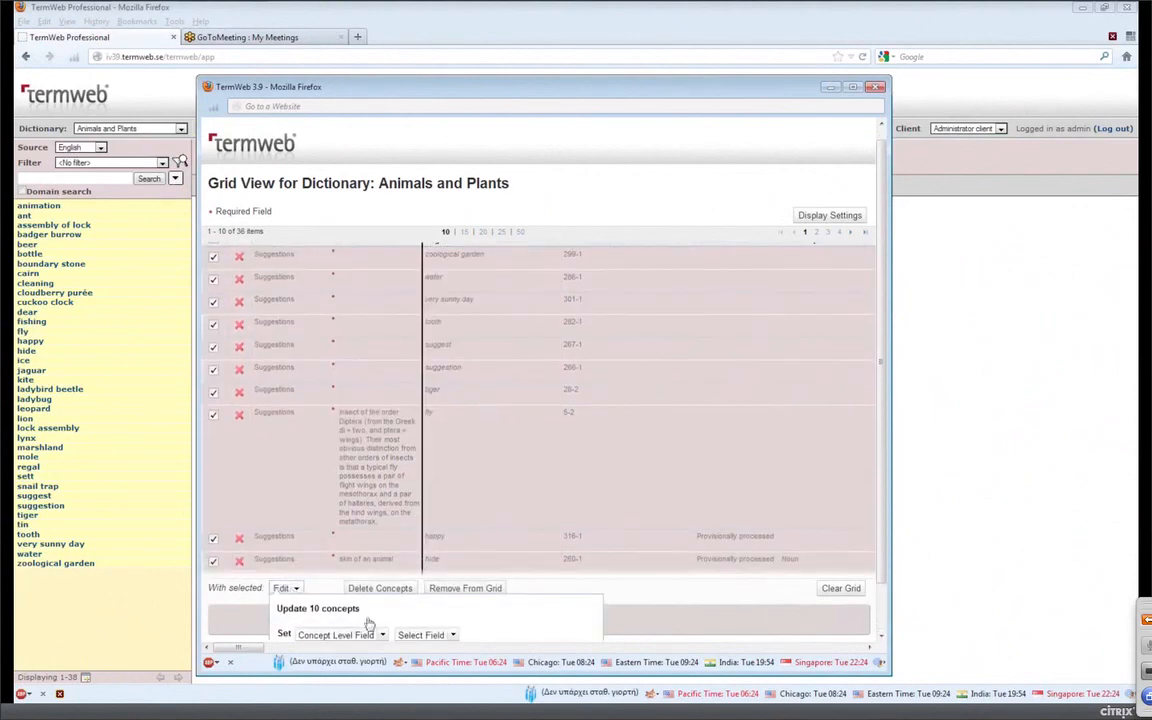
scroll(368, 622, down, 1)
click(371, 587)
click(373, 586)
click(426, 586)
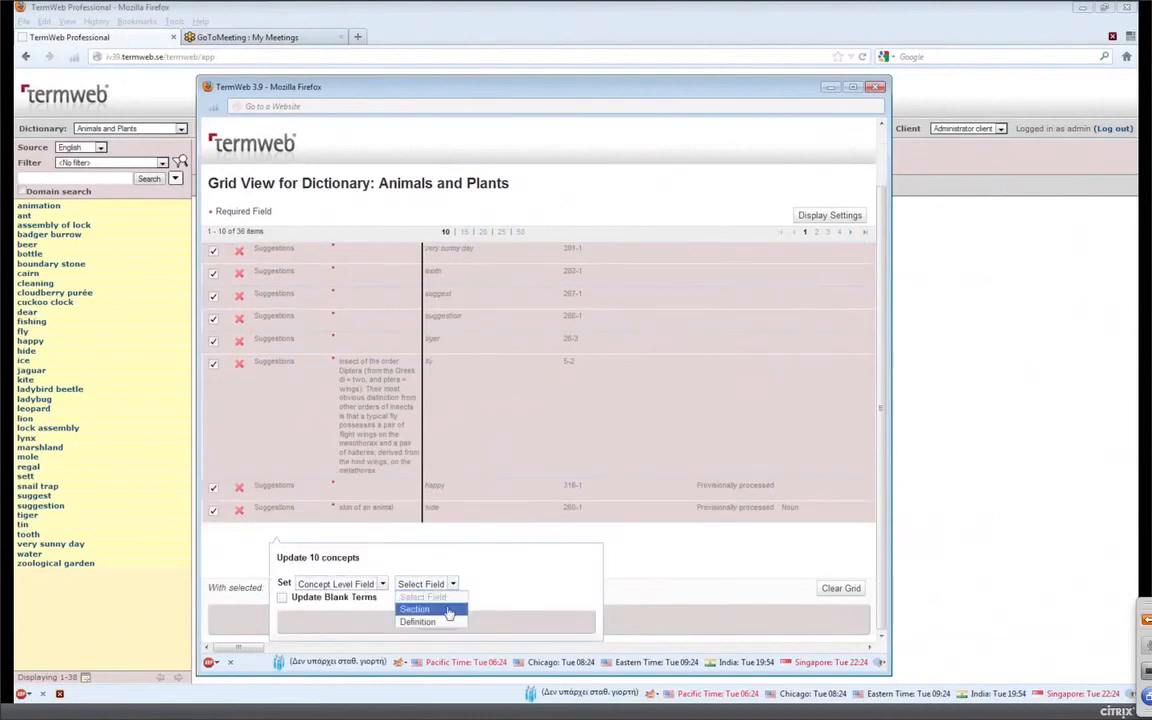
click(430, 607)
click(510, 585)
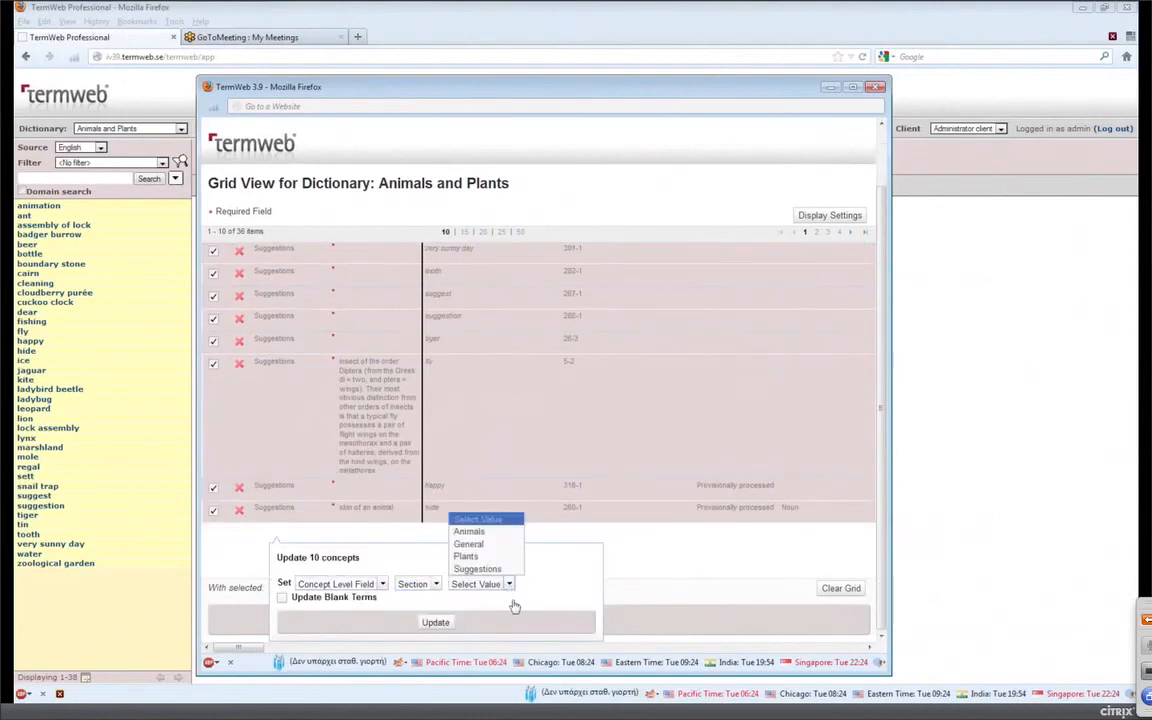
click(470, 544)
click(446, 625)
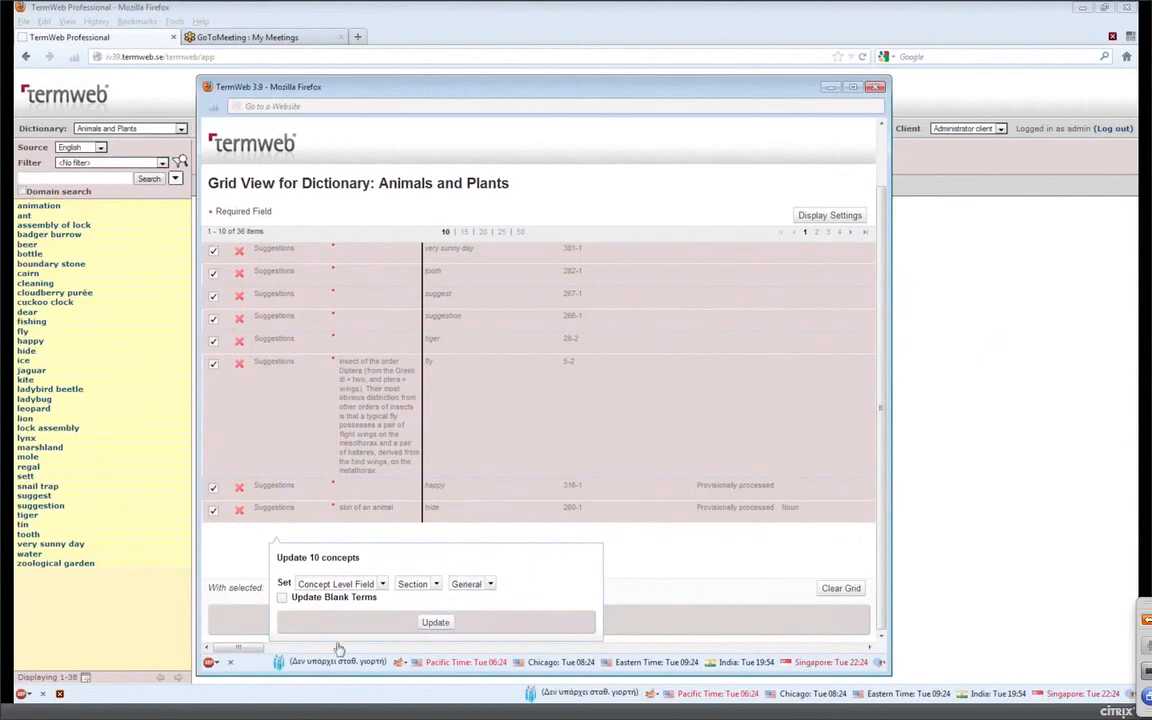
click(540, 400)
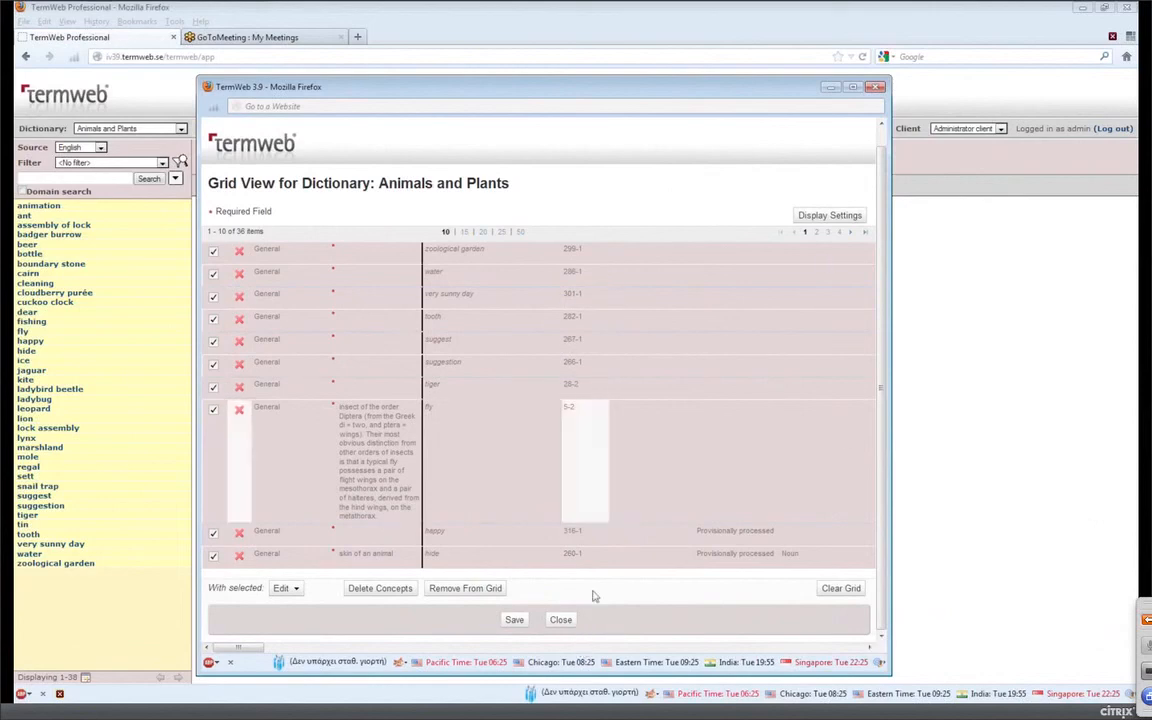
Remove all drafts from the grid without saving them and close the Grid View window.
click(841, 589)
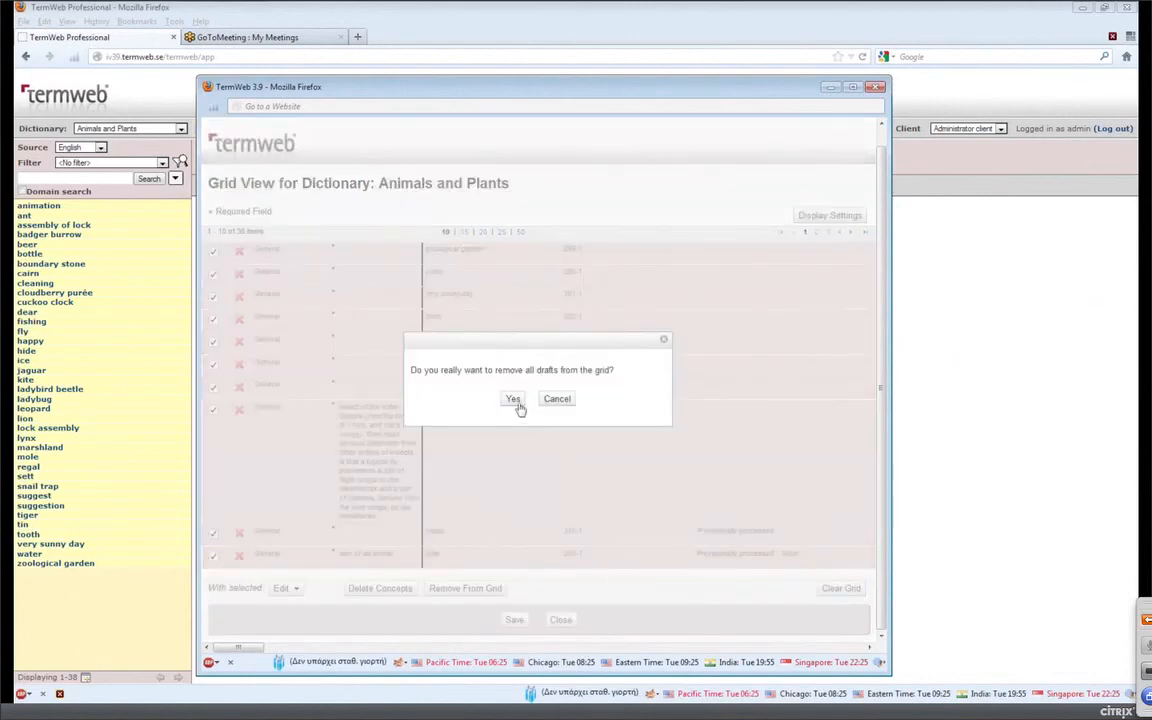
click(513, 399)
click(533, 408)
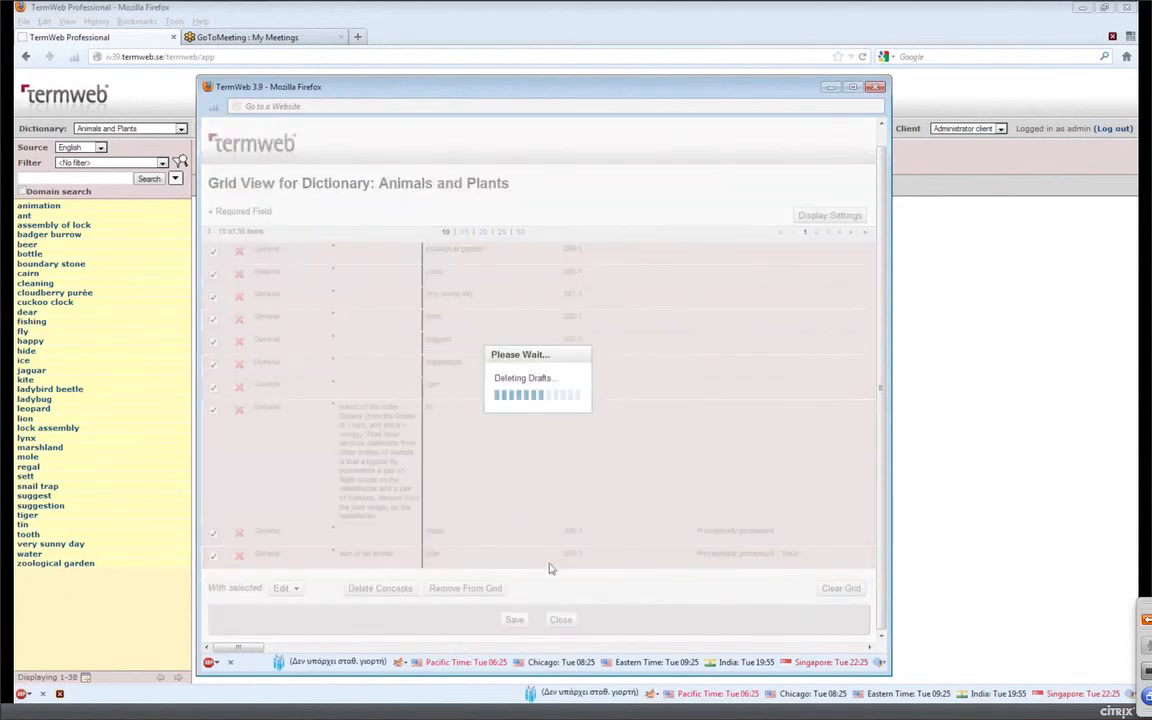
click(561, 620)
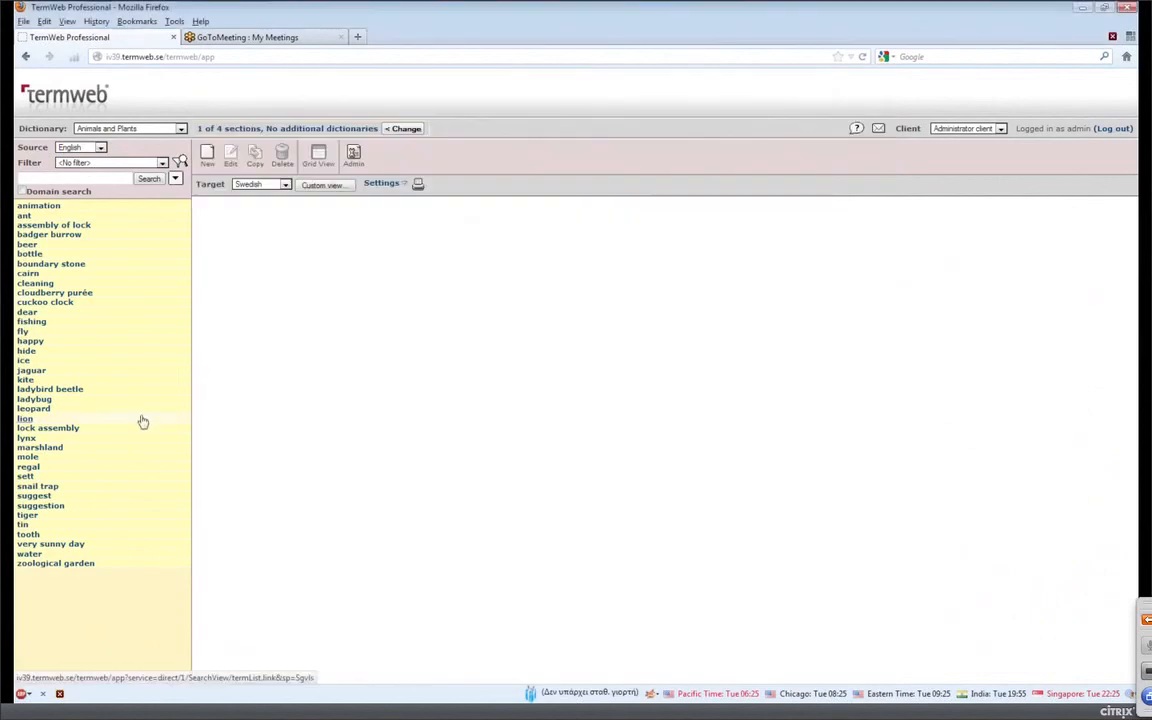
Keep the term list unfiltered and include all sections of the dictionary in the search again.
click(108, 161)
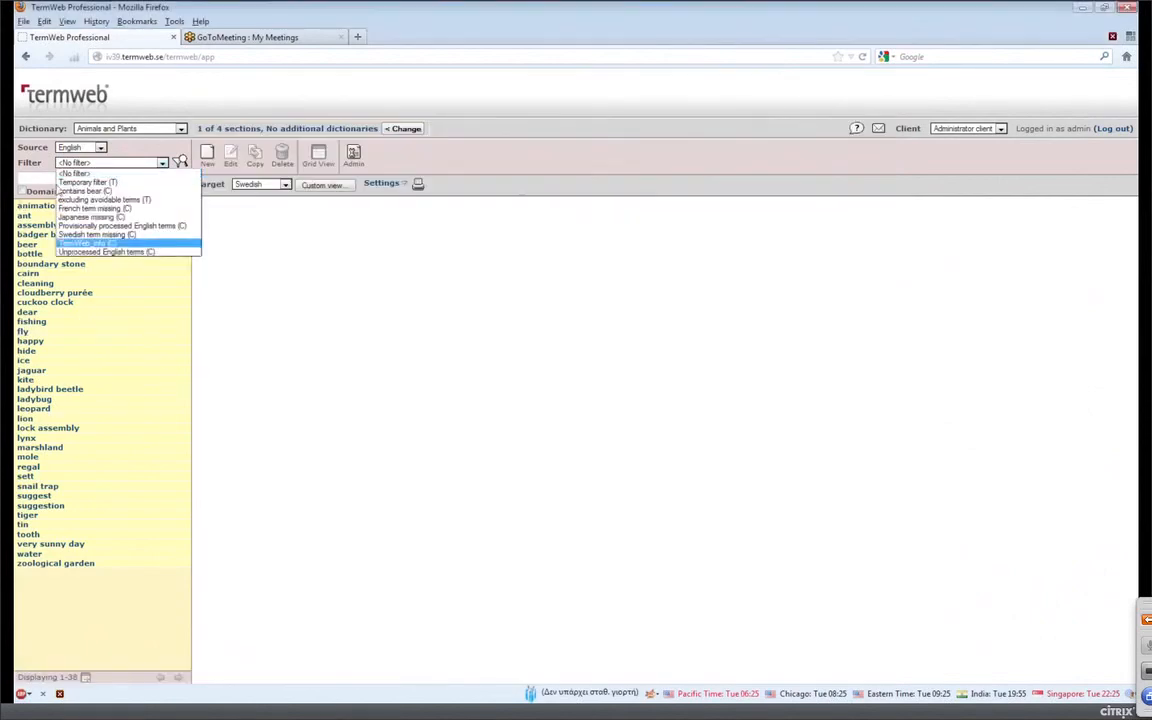
click(78, 175)
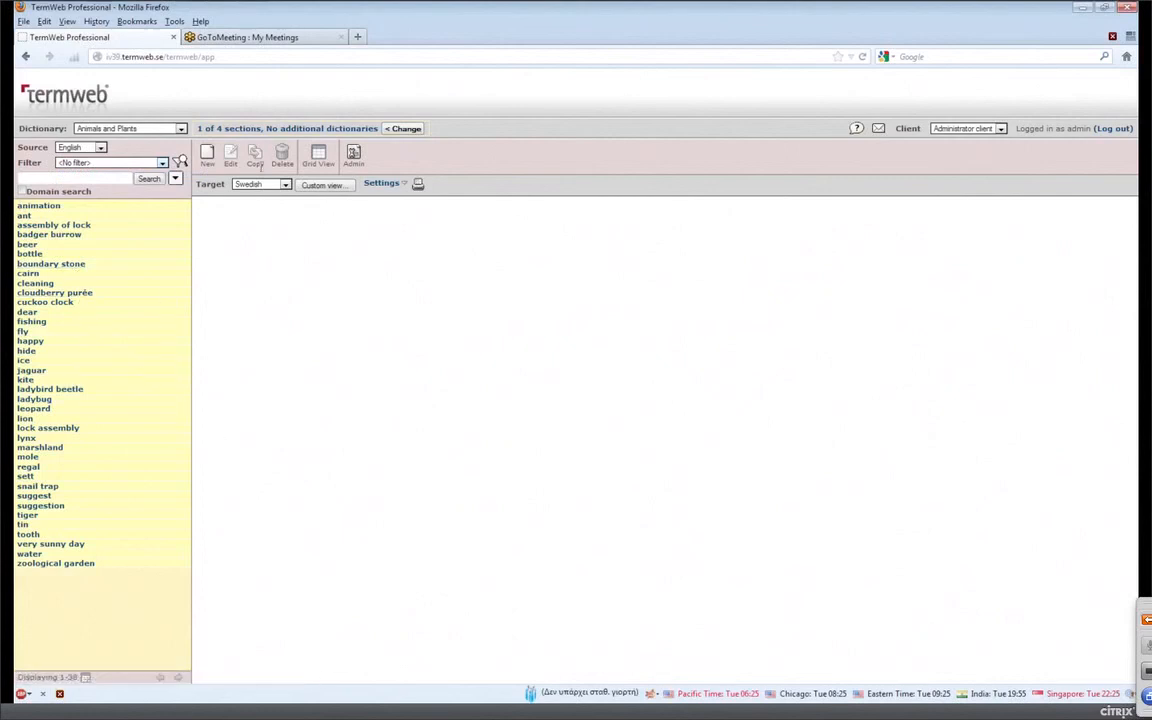
click(280, 129)
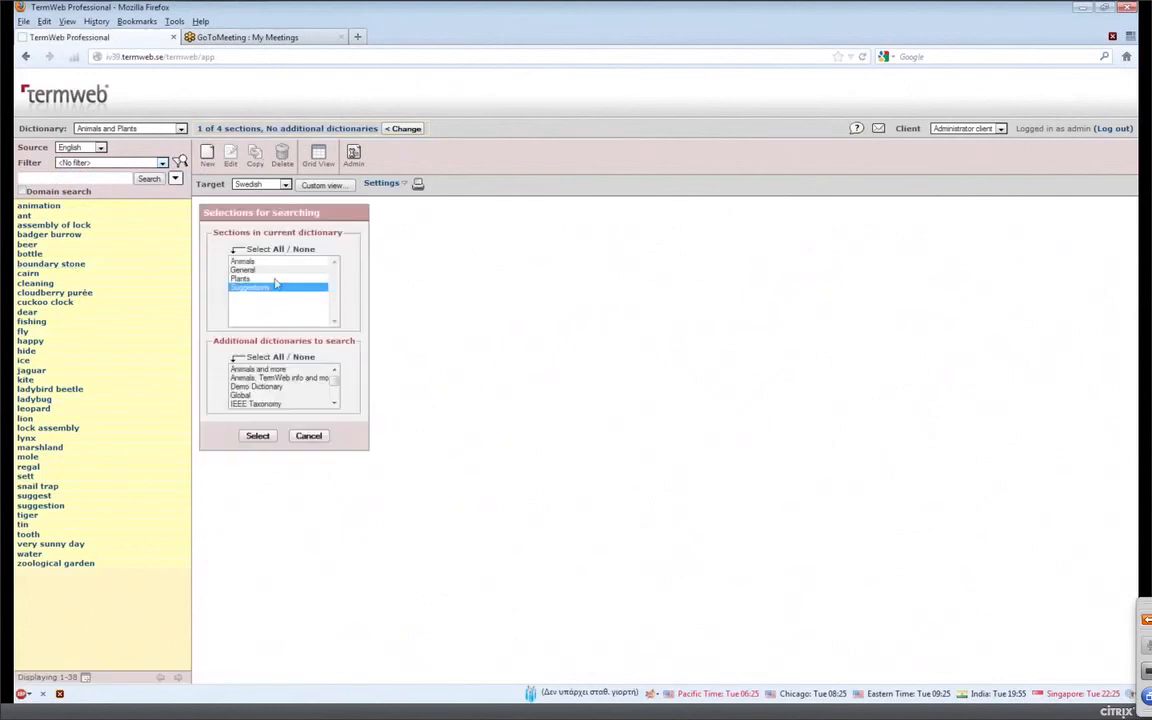
click(279, 249)
click(257, 436)
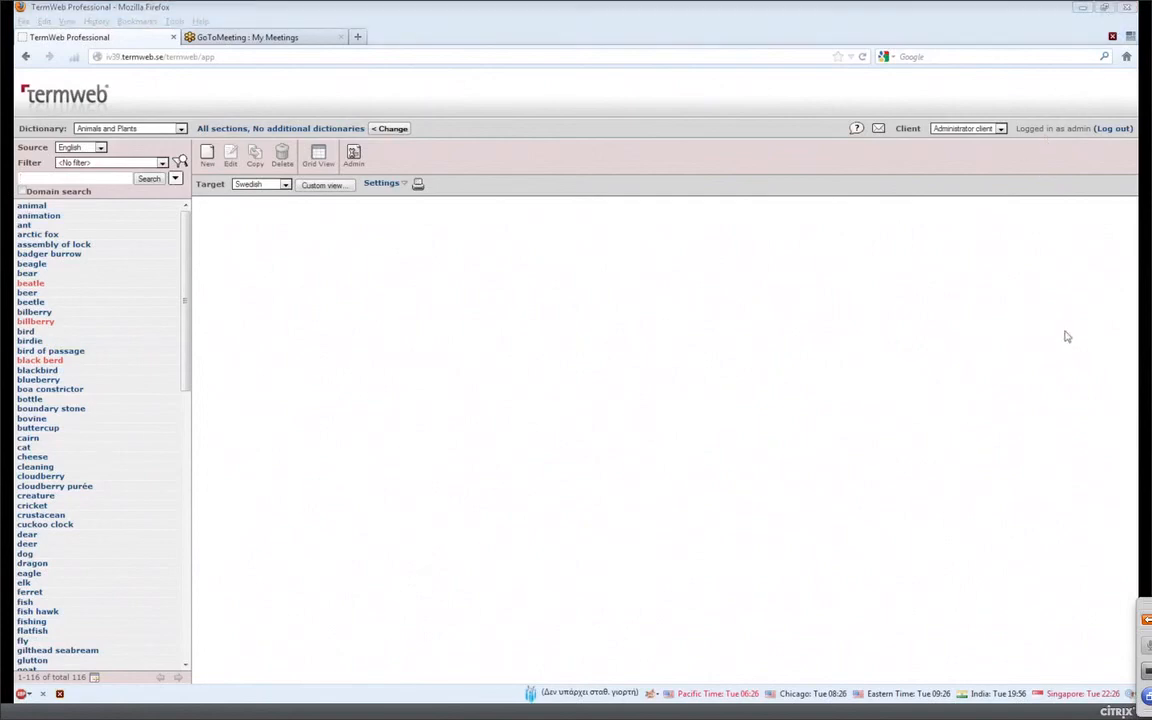
Open the "animation" entry and toggle the concept's lock on and back off.
click(102, 258)
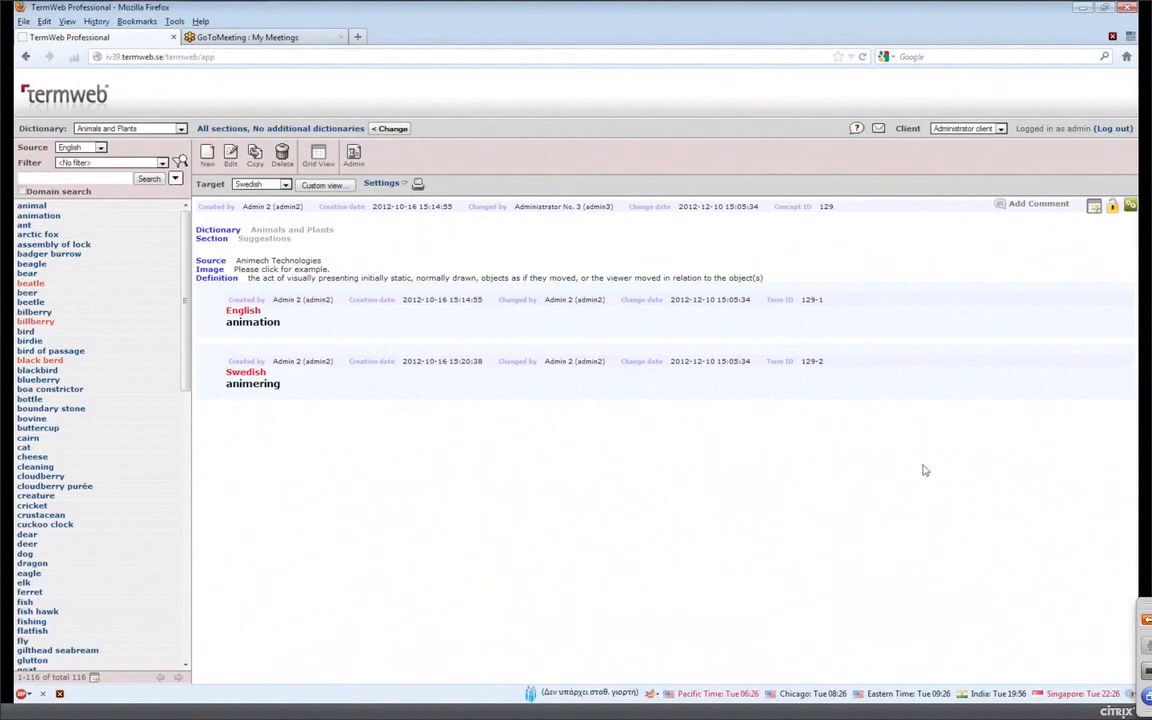
click(1112, 210)
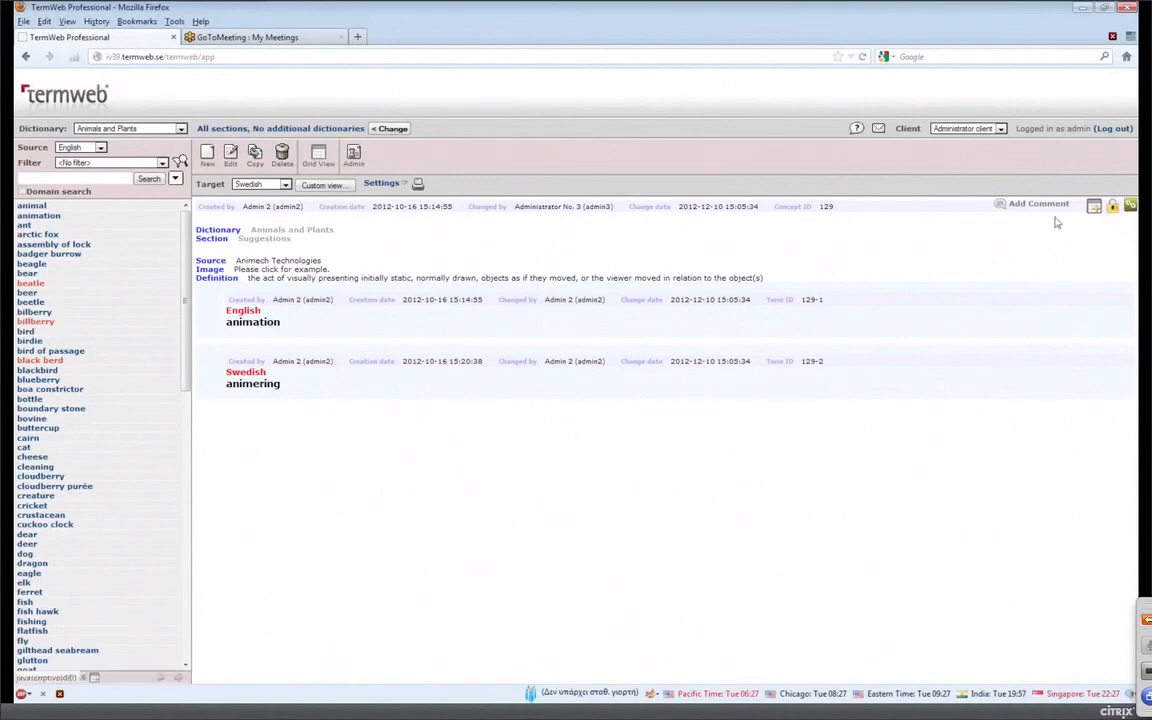
click(1113, 208)
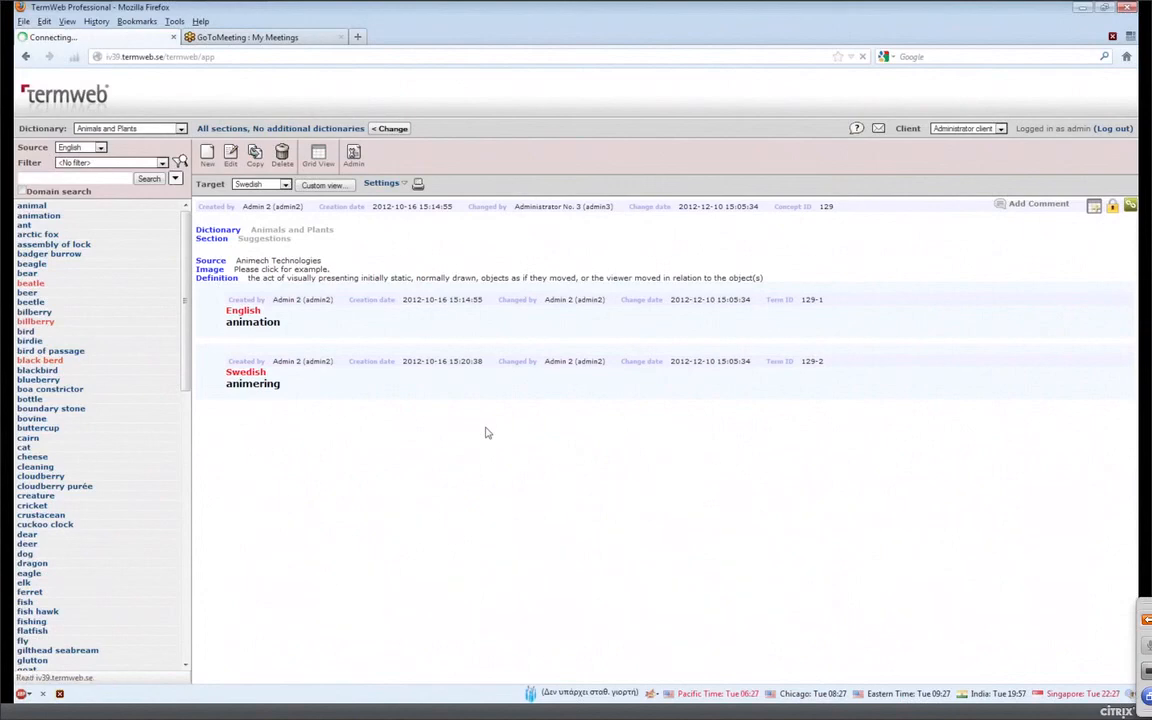